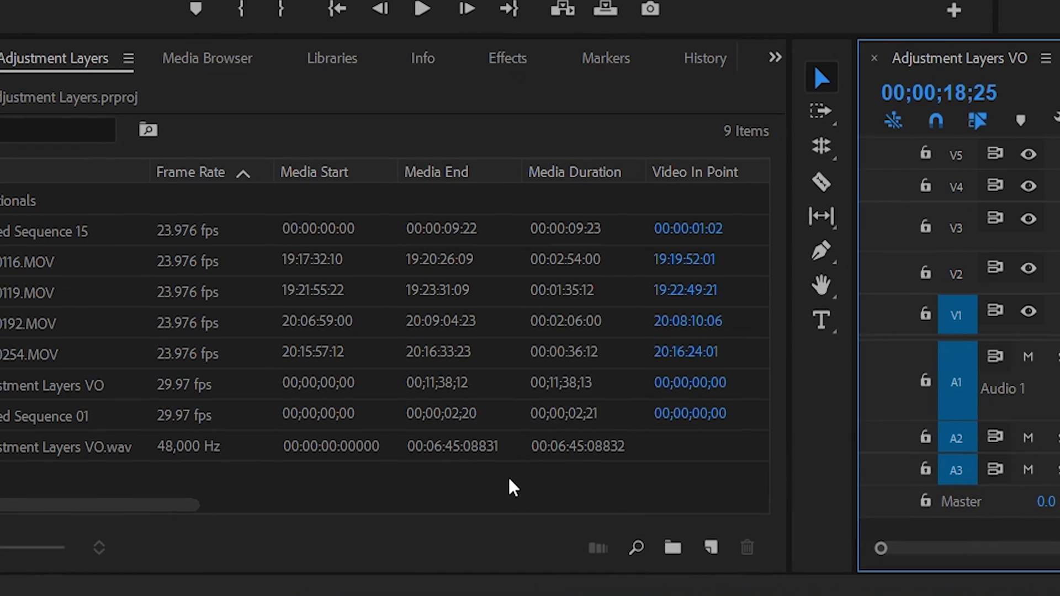
# Step: Add a new 1920×1080, 29.97 fps Adjustment Layer item to the Project panel
pyautogui.rightClick(272, 547)
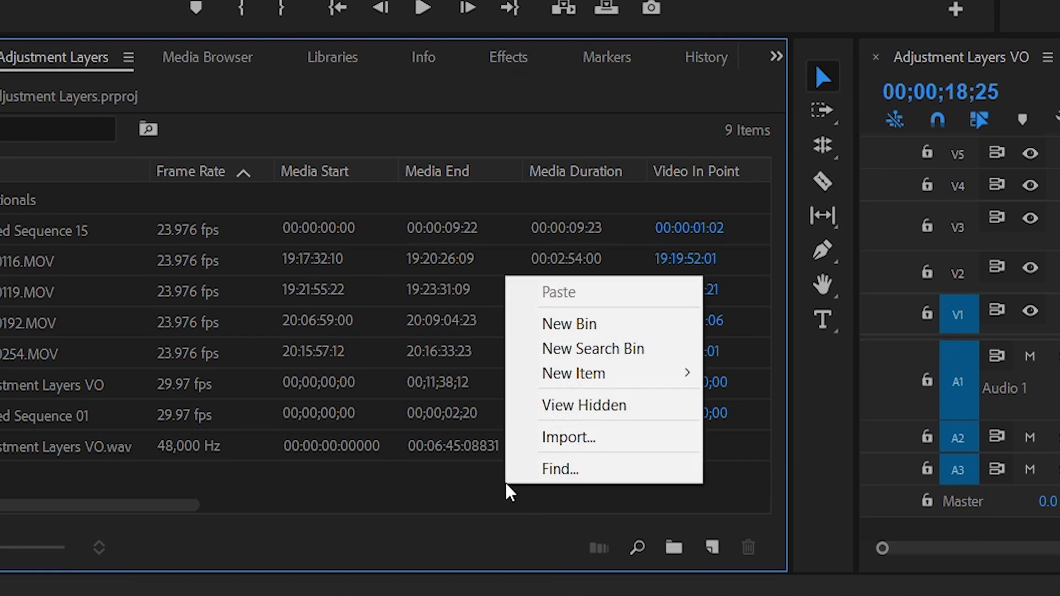
pyautogui.moveTo(569, 369)
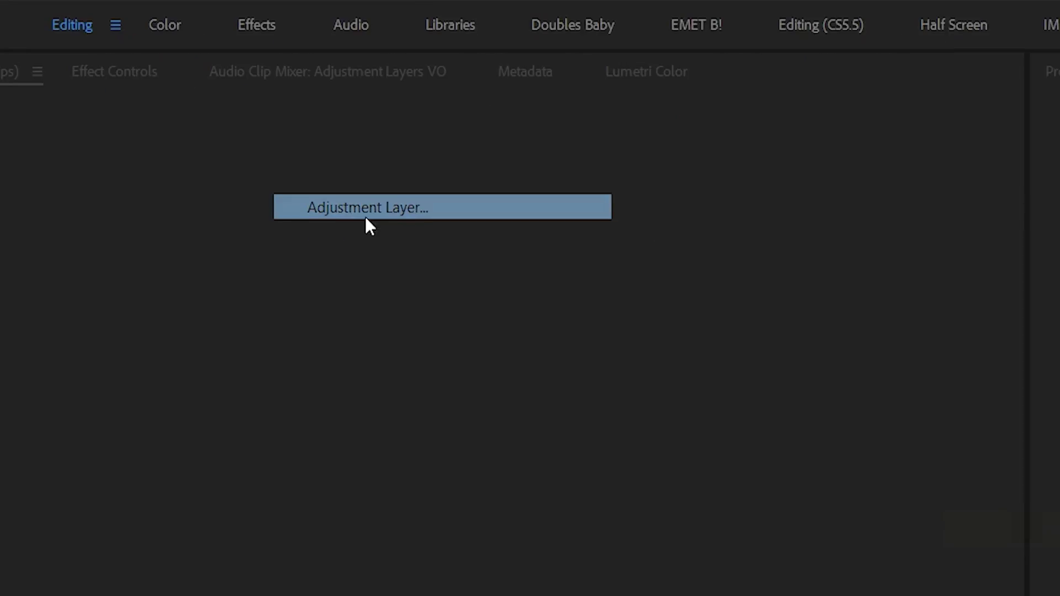
pyautogui.click(366, 220)
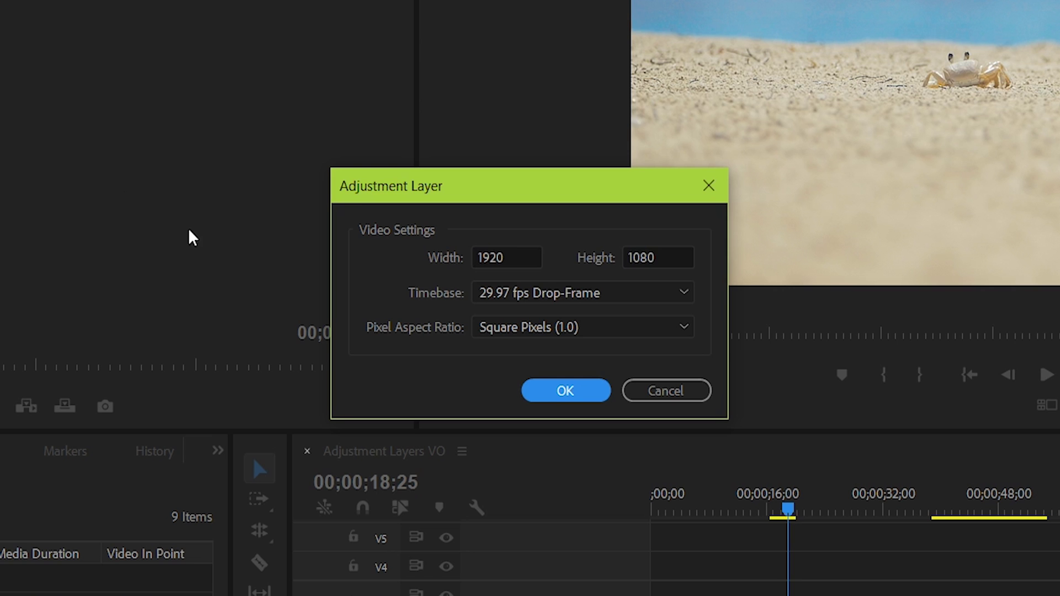
pyautogui.click(549, 393)
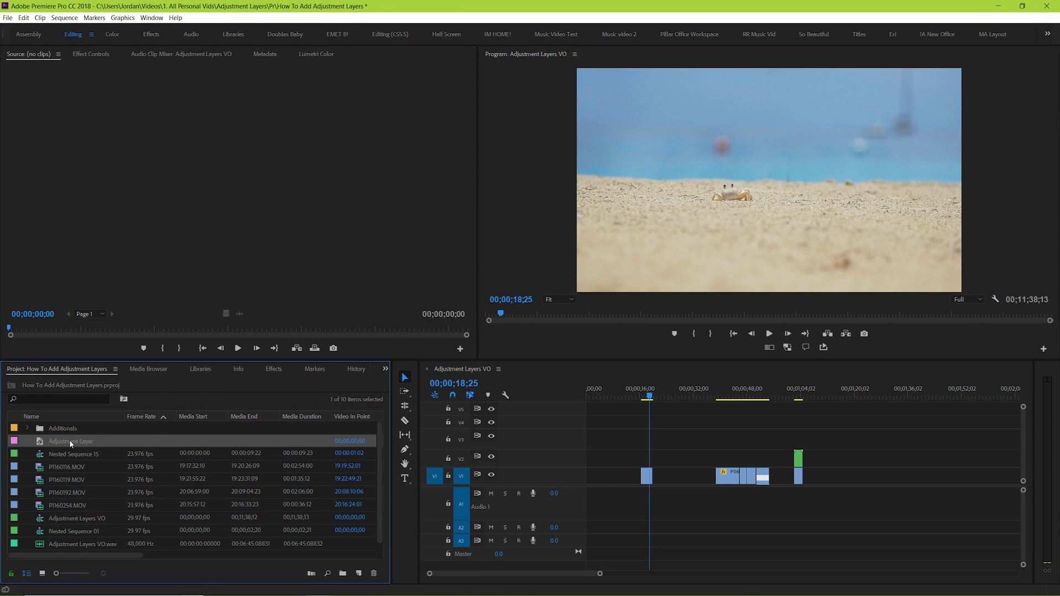
# Step: Drop the Adjustment Layer at the sequence start and raise it from V1 onto track V2
pyautogui.moveTo(71, 443); pyautogui.dragTo(566, 474)
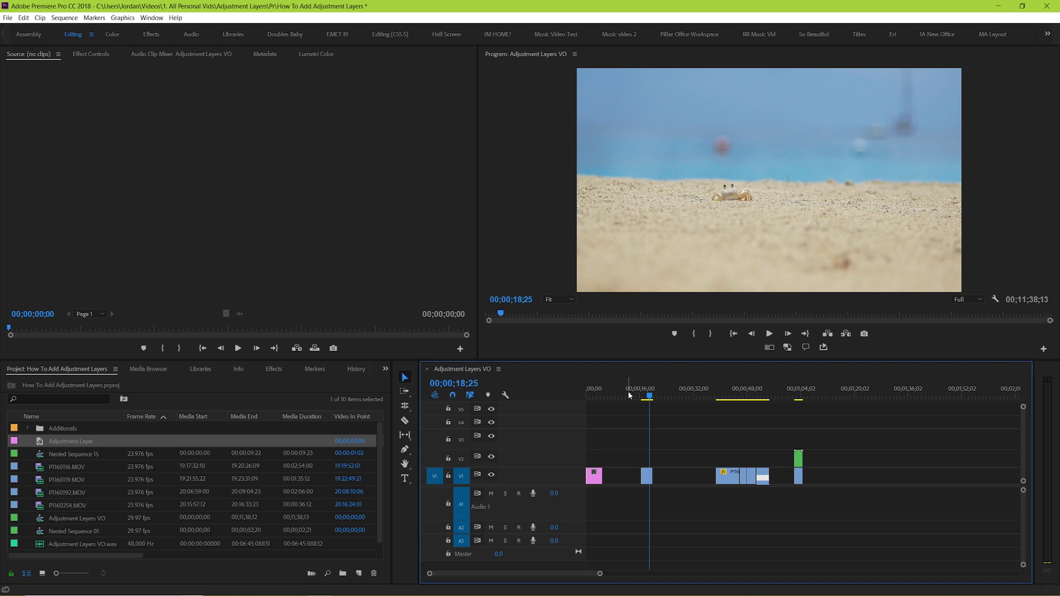
pyautogui.moveTo(628, 391); pyautogui.dragTo(514, 391)
pyautogui.press('=')
pyautogui.moveTo(566, 352); pyautogui.dragTo(644, 349)
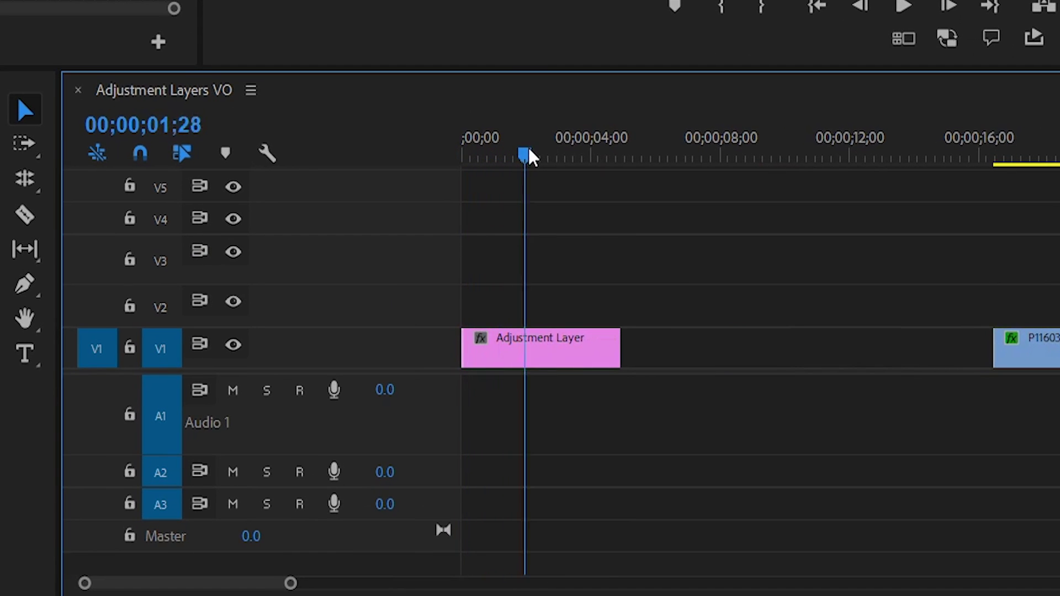
pyautogui.moveTo(614, 139); pyautogui.dragTo(461, 157)
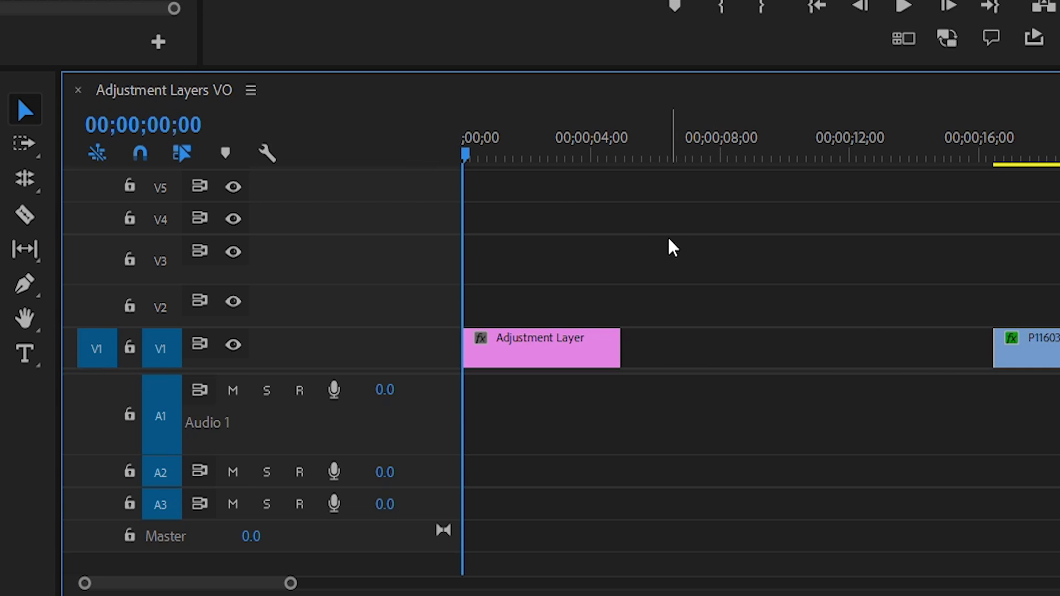
pyautogui.moveTo(603, 365); pyautogui.dragTo(604, 324)
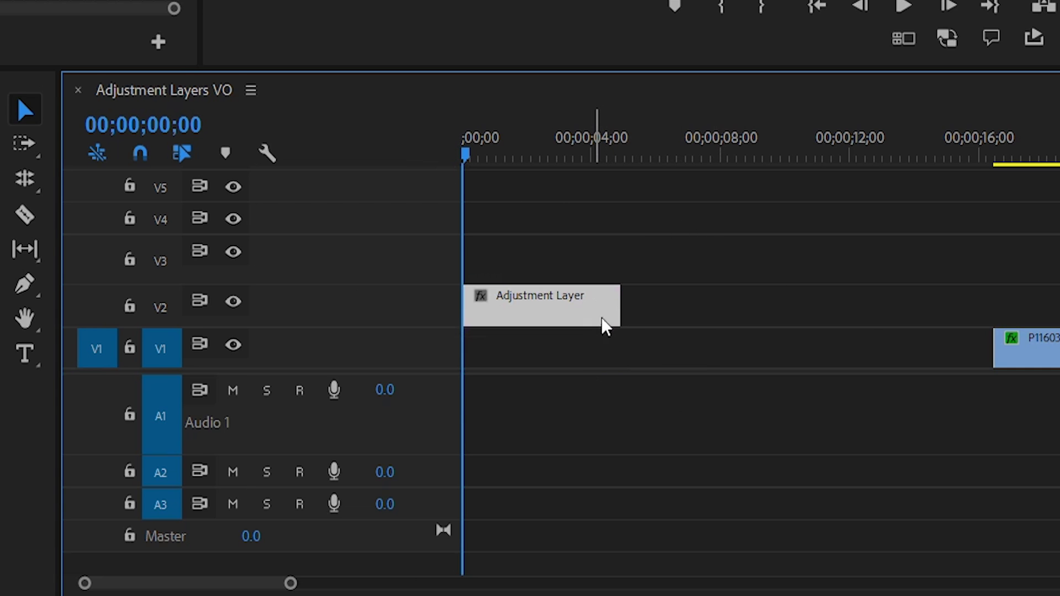
pyautogui.click(837, 279)
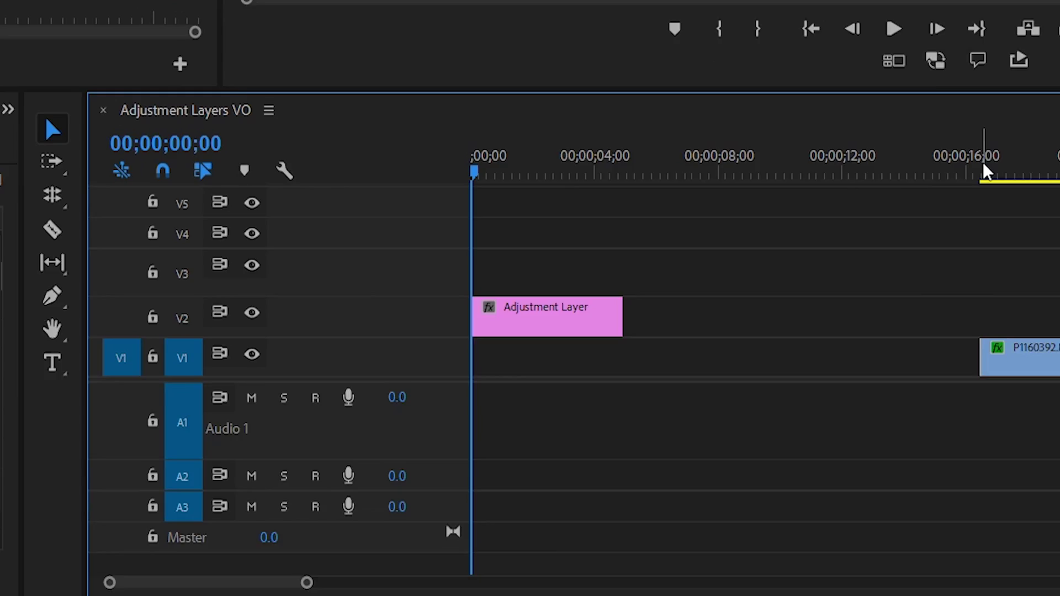
# Step: Move the V2 adjustment layer over P1160392.MOV and trim its end to match the clip
pyautogui.click(1006, 154)
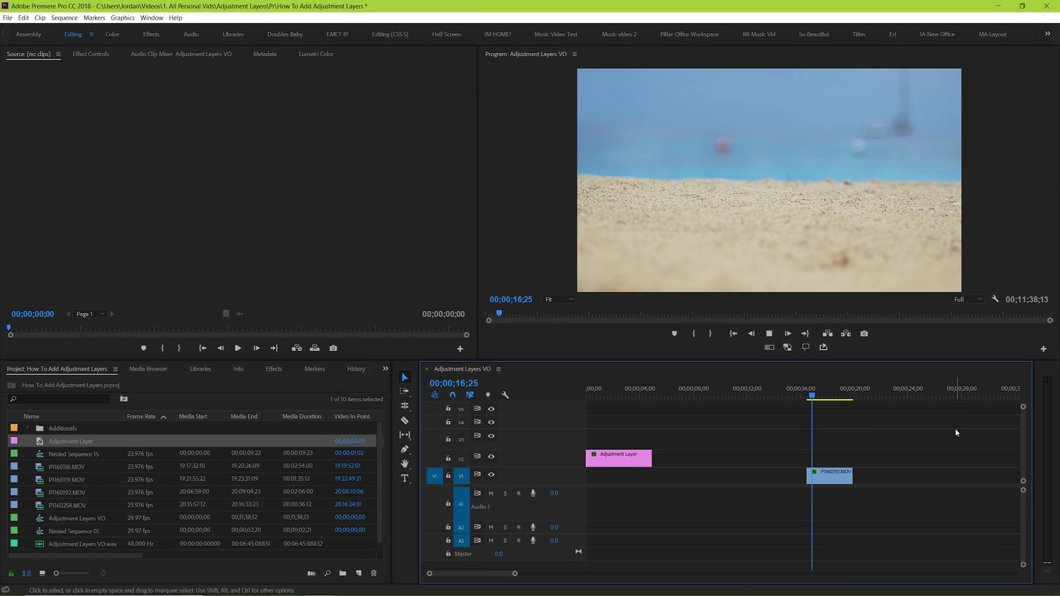
pyautogui.press('j')
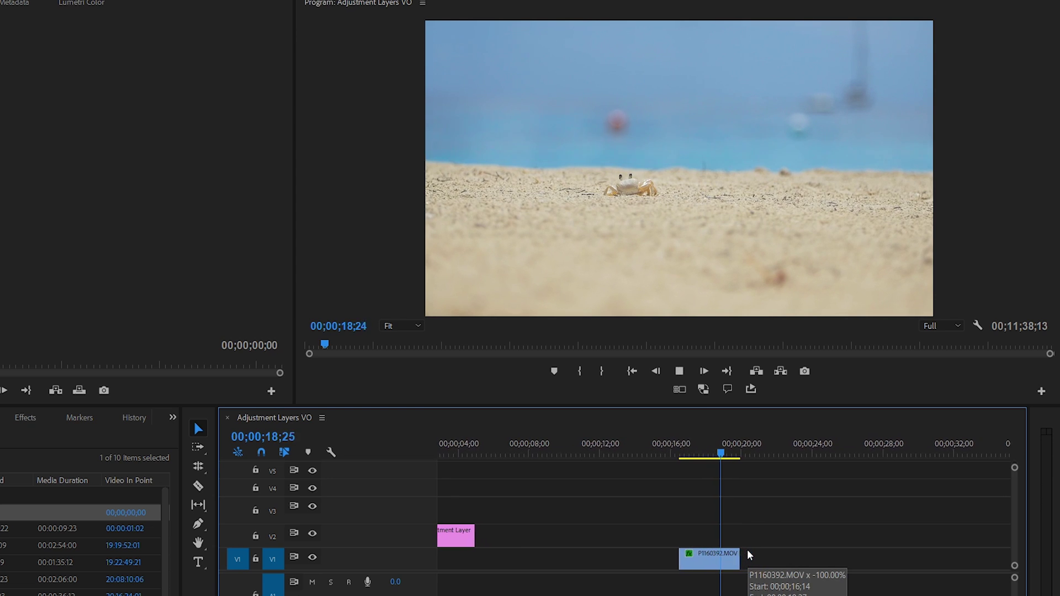
pyautogui.press('space')
pyautogui.moveTo(471, 536); pyautogui.dragTo(744, 544)
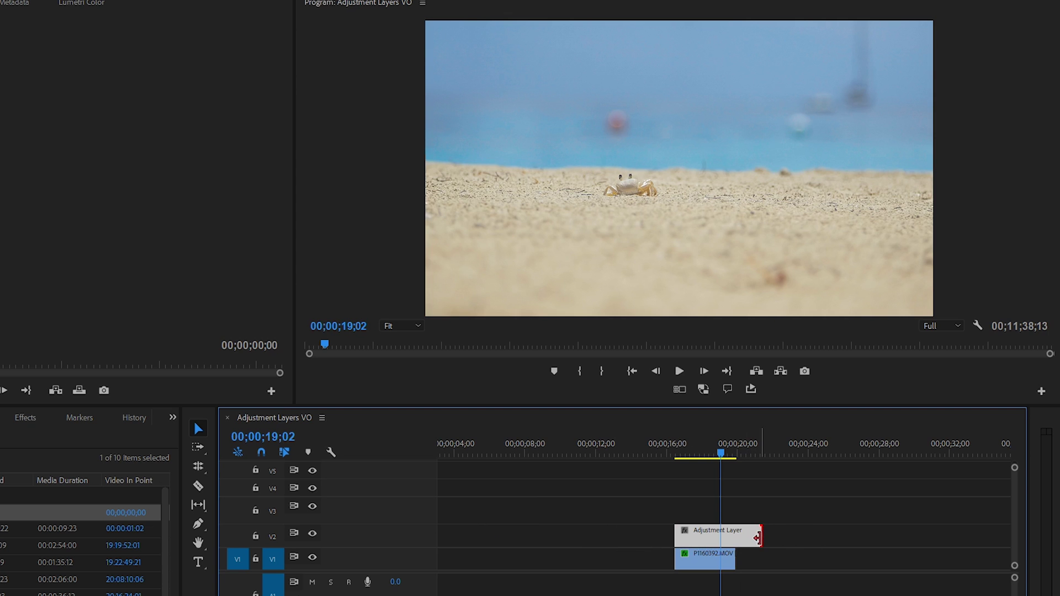
pyautogui.moveTo(761, 538); pyautogui.dragTo(735, 541)
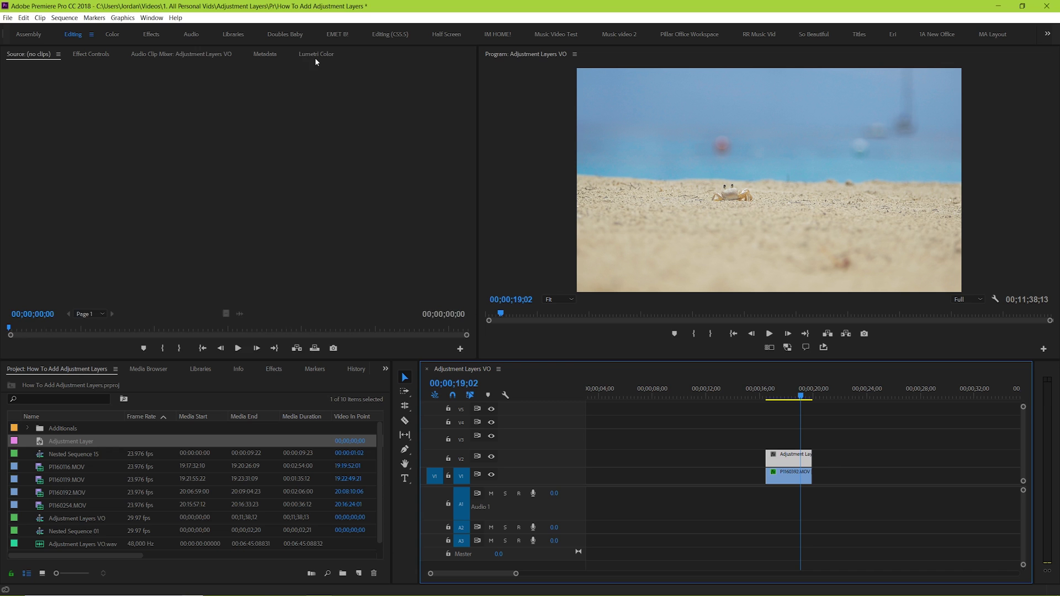
# Step: Grade the adjustment layer with Lumetri Temperature 84.0 and a green tint, preview it, then select it
pyautogui.click(315, 57)
pyautogui.moveTo(259, 166); pyautogui.dragTo(234, 179)
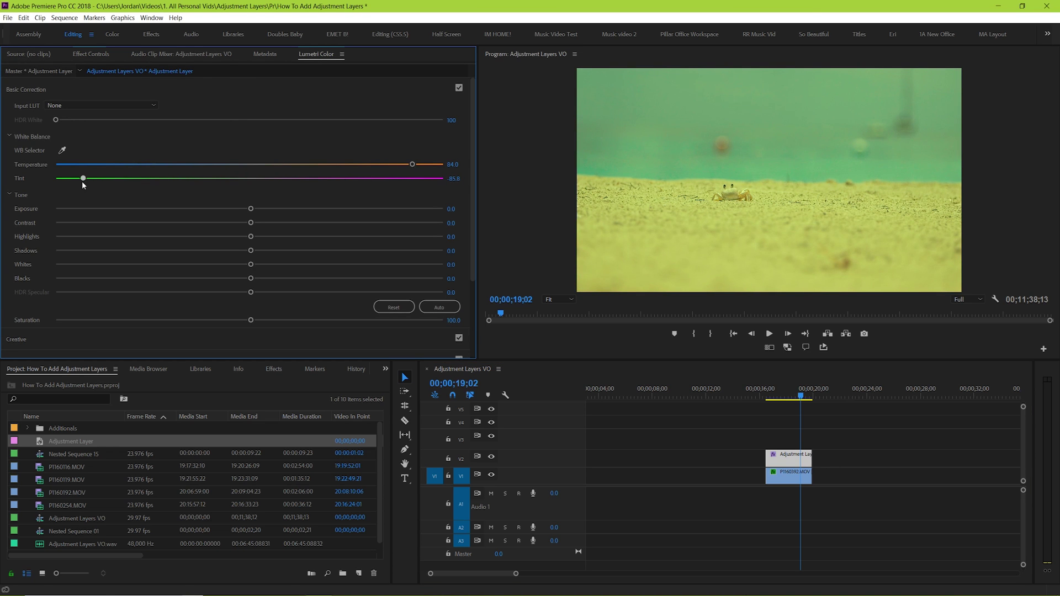
pyautogui.click(912, 430)
pyautogui.press('Up')
pyautogui.press('space')
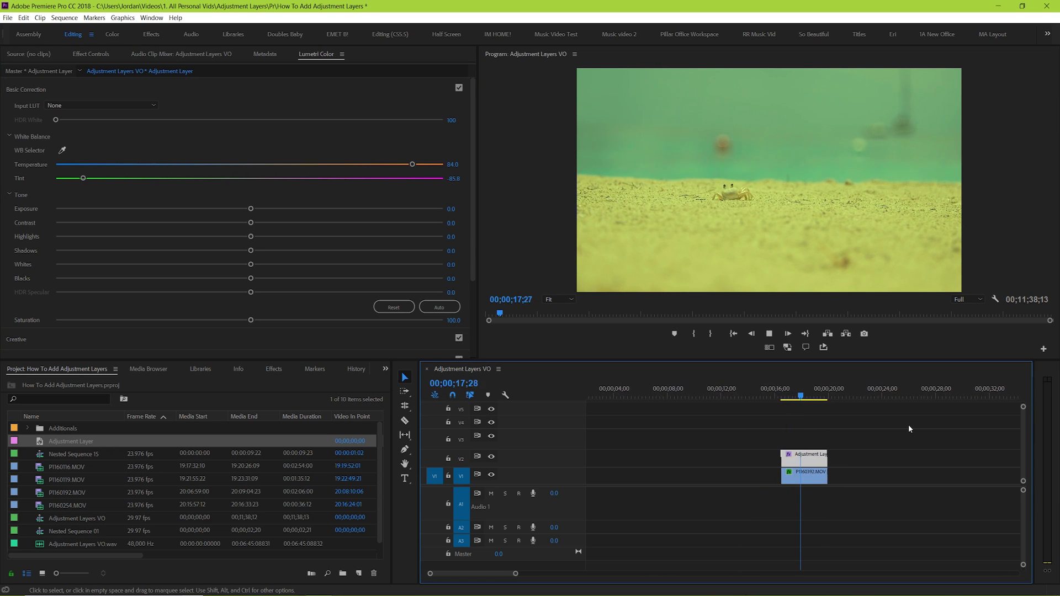
pyautogui.press('space')
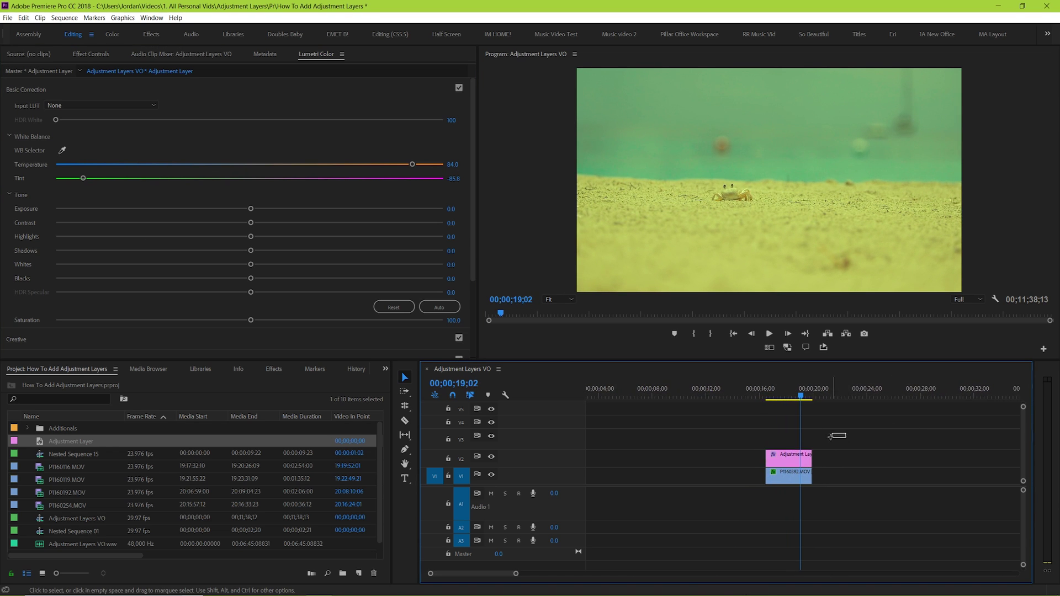
pyautogui.moveTo(846, 433); pyautogui.dragTo(771, 453)
# Step: Delete the adjustment layer, undo the deletion, then toggle the layer's Enable off and back on
pyautogui.press('Delete')
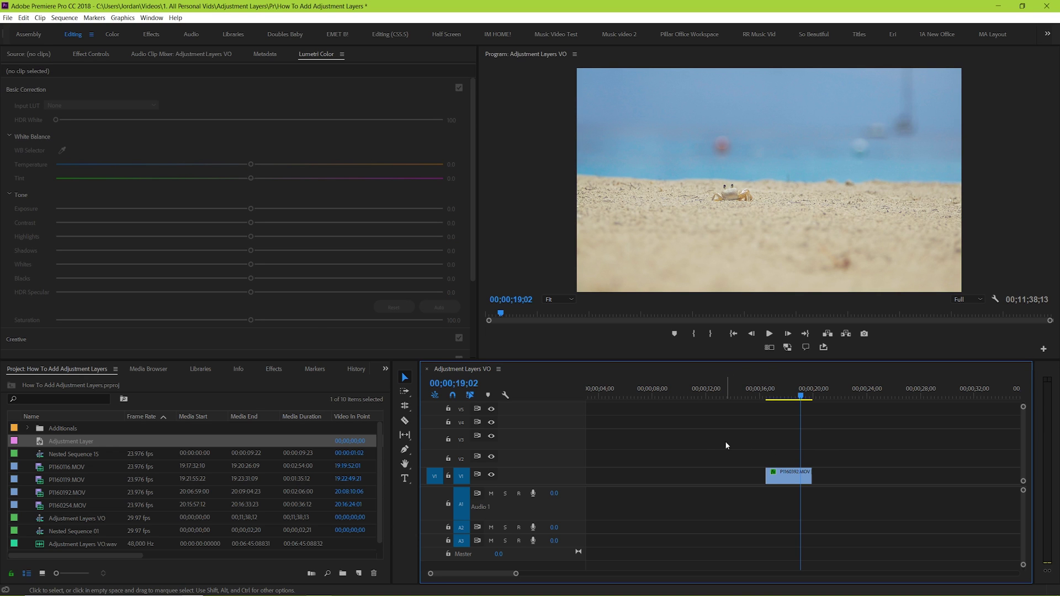
pyautogui.hotkey('ctrl', 'z')
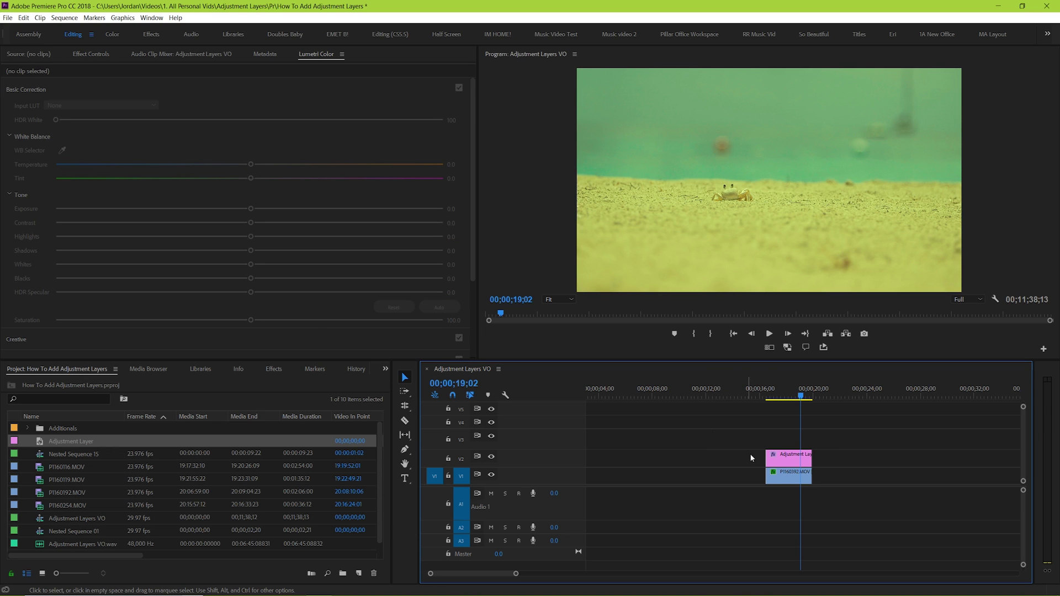
pyautogui.click(793, 455)
pyautogui.rightClick(793, 455)
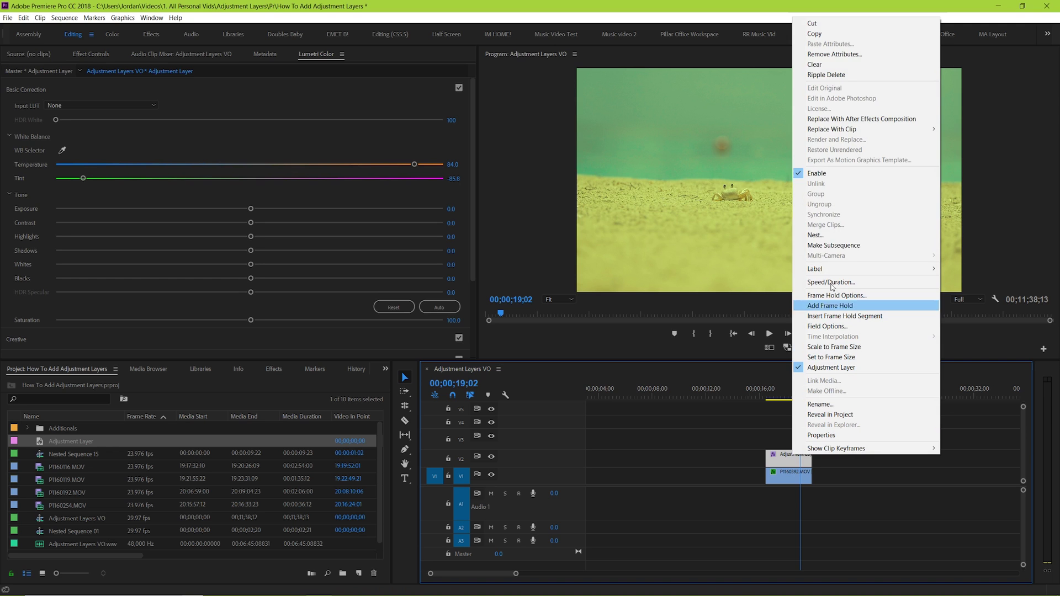
pyautogui.click(818, 174)
pyautogui.hotkey('ctrl', 'z')
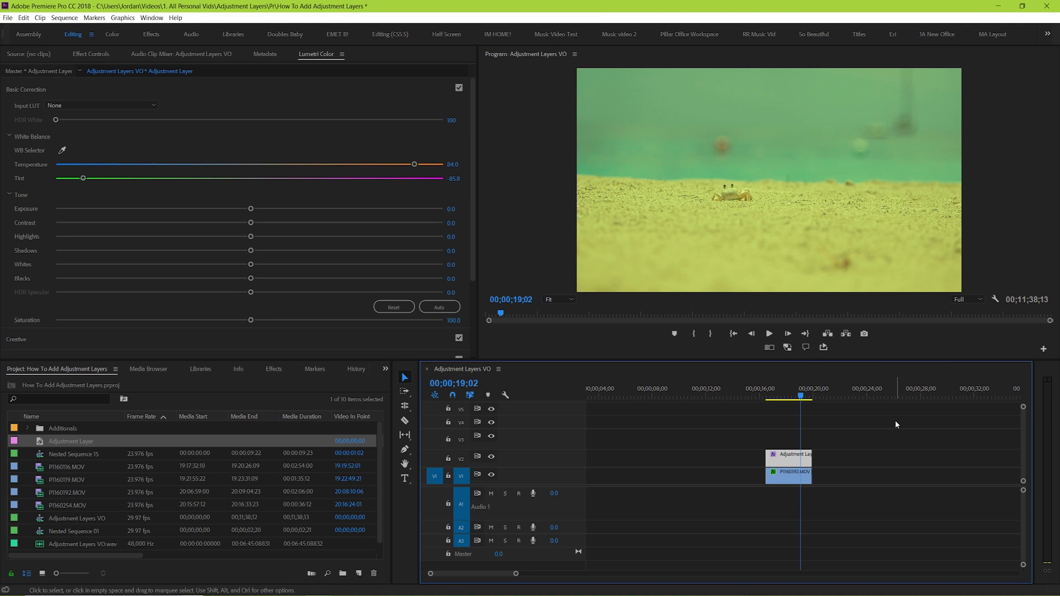
# Step: Hide and show track V2 to compare the grade, then reselect the adjustment layer
pyautogui.click(492, 457)
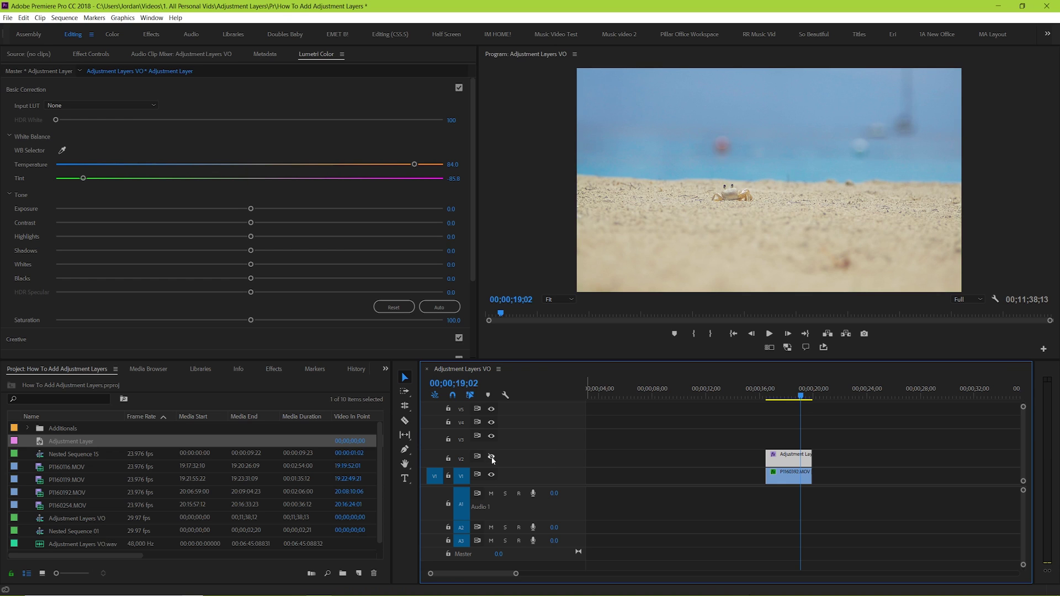
pyautogui.click(492, 458)
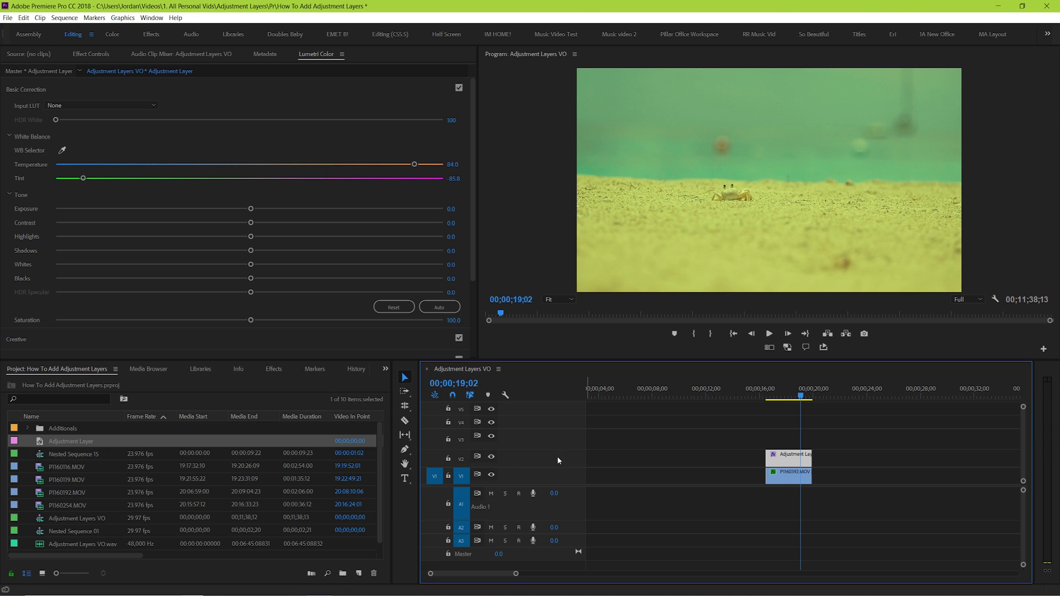
pyautogui.click(883, 439)
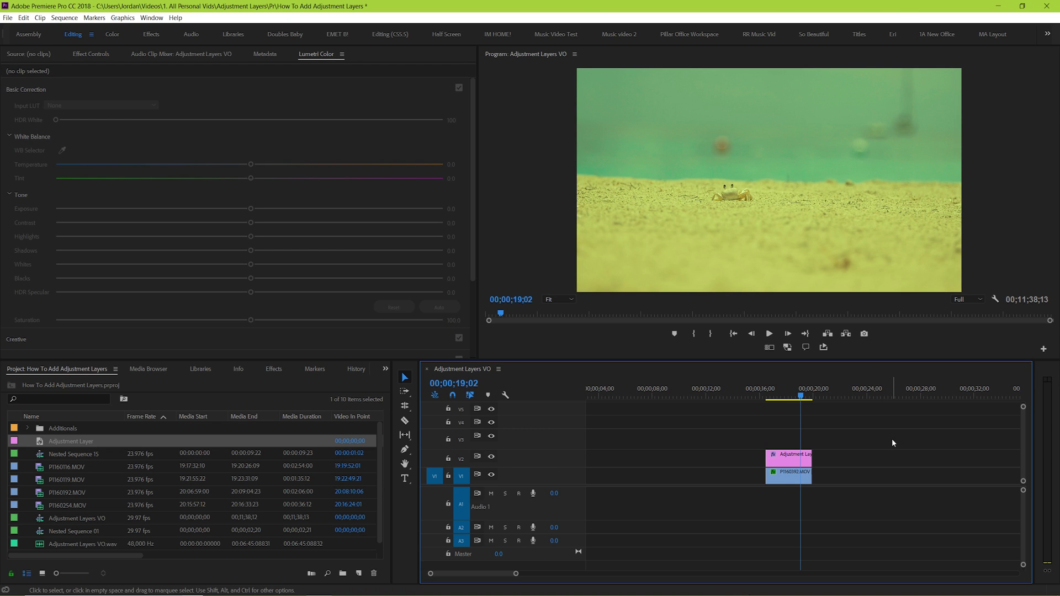
pyautogui.click(775, 458)
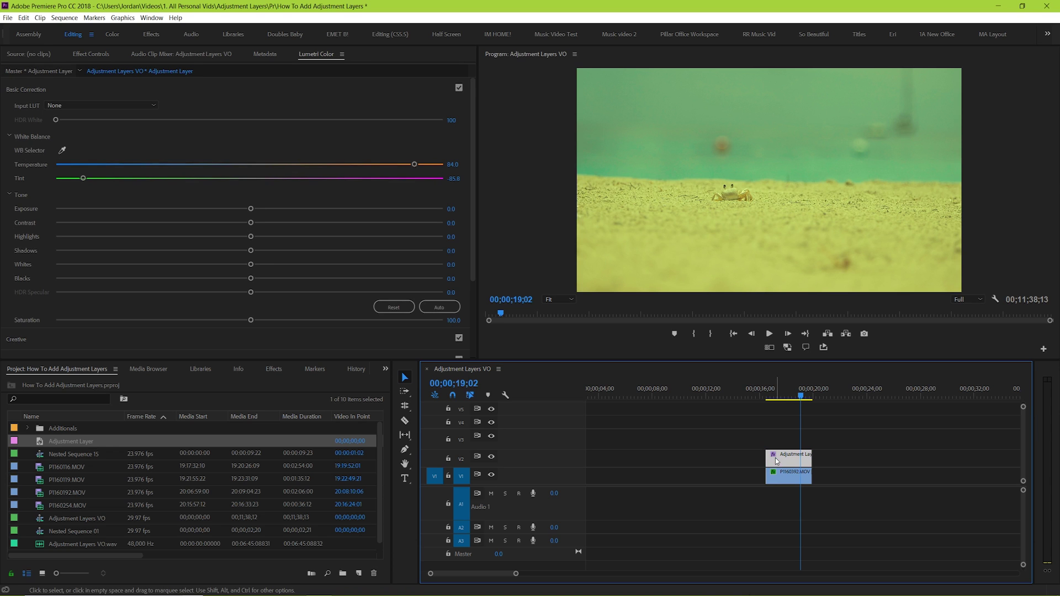
# Step: Delete the Lumetri Color effect from the adjustment layer in Effect Controls
pyautogui.click(91, 54)
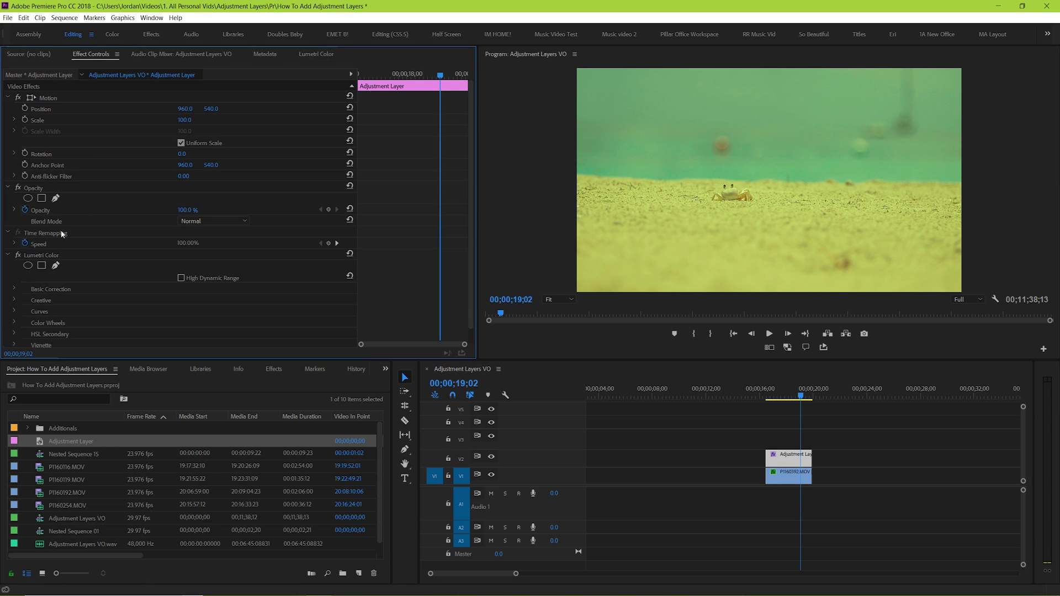
pyautogui.click(38, 255)
pyautogui.press('Delete')
# Step: Zoom out and move the adjustment layer over the later clips around 40 seconds, then play from 40;20
pyautogui.click(861, 432)
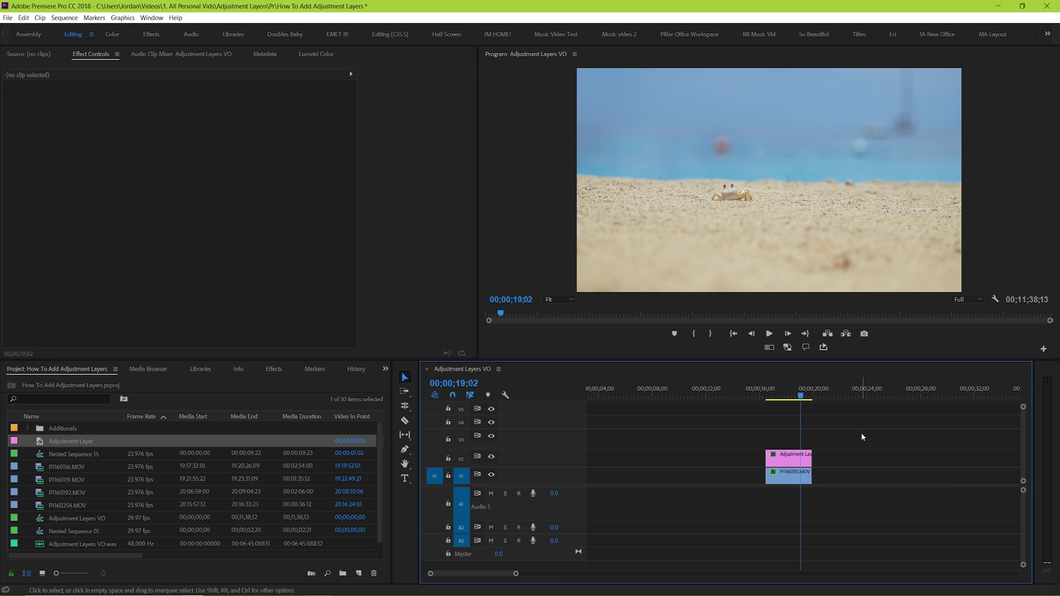
pyautogui.press('-')
pyautogui.click(857, 395)
pyautogui.moveTo(858, 395); pyautogui.dragTo(936, 407)
pyautogui.moveTo(717, 459); pyautogui.dragTo(955, 456)
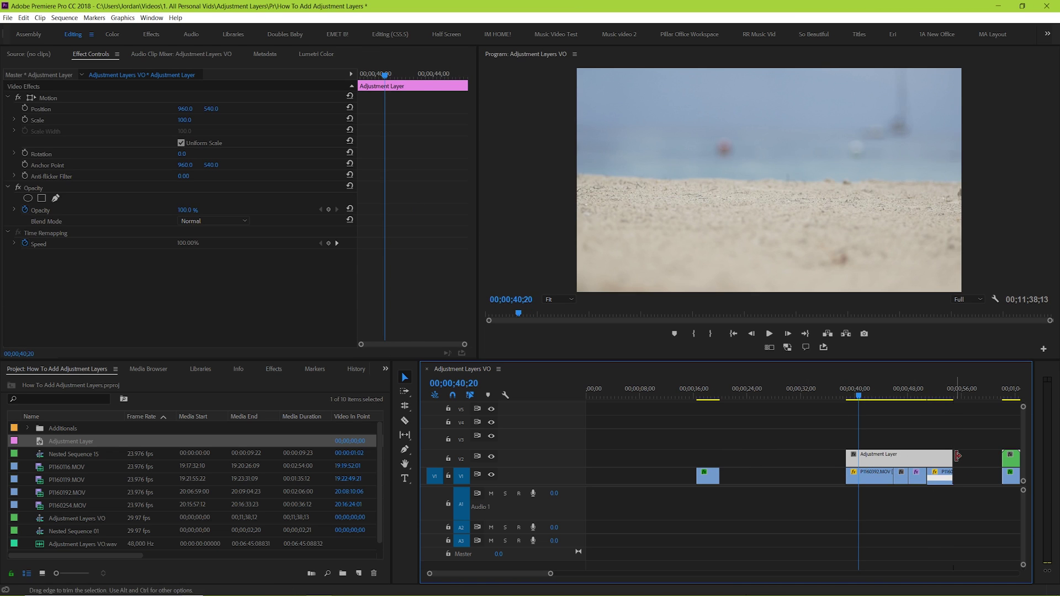
pyautogui.press('space')
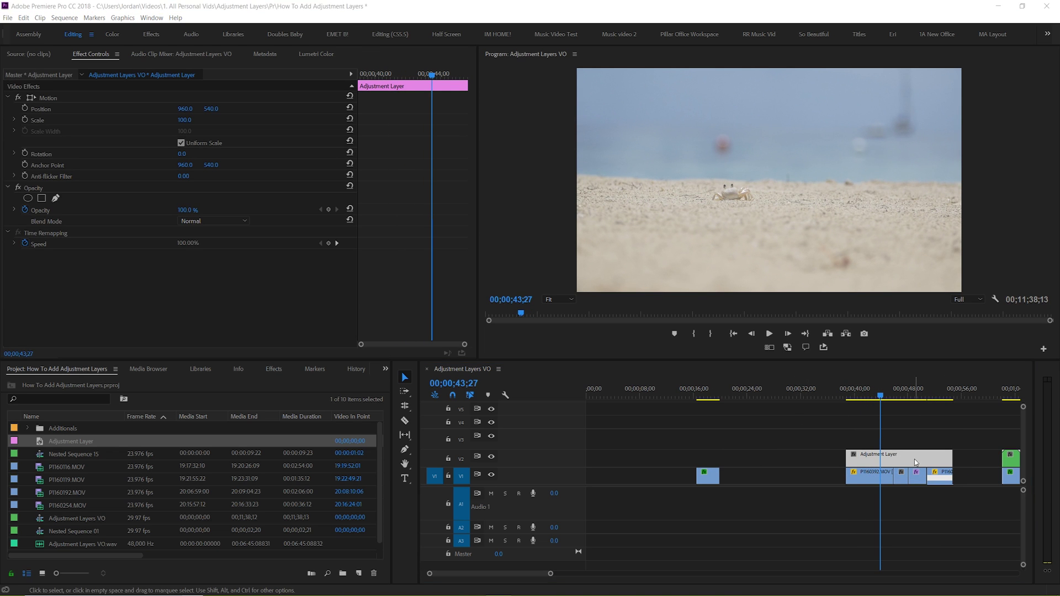
# Step: Drop the Lumetri Temperature to -49.5 with Tint 64.8 and preview the purple footage further along
pyautogui.click(316, 55)
pyautogui.moveTo(250, 167); pyautogui.dragTo(153, 165)
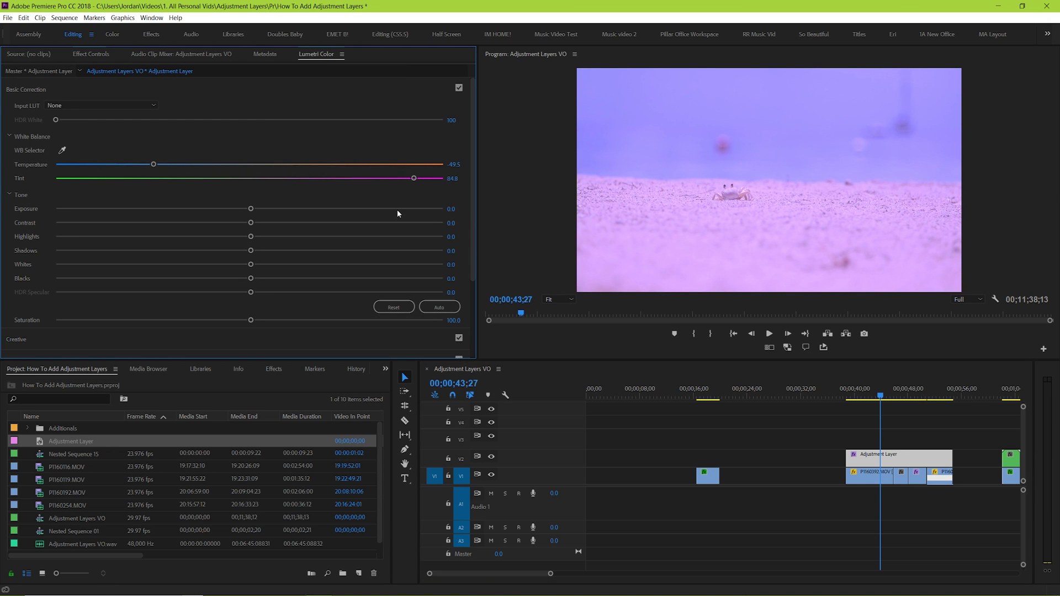
pyautogui.moveTo(865, 396)
pyautogui.mouseDown()
pyautogui.moveTo(946, 404)
pyautogui.moveTo(877, 398)
pyautogui.mouseUp()
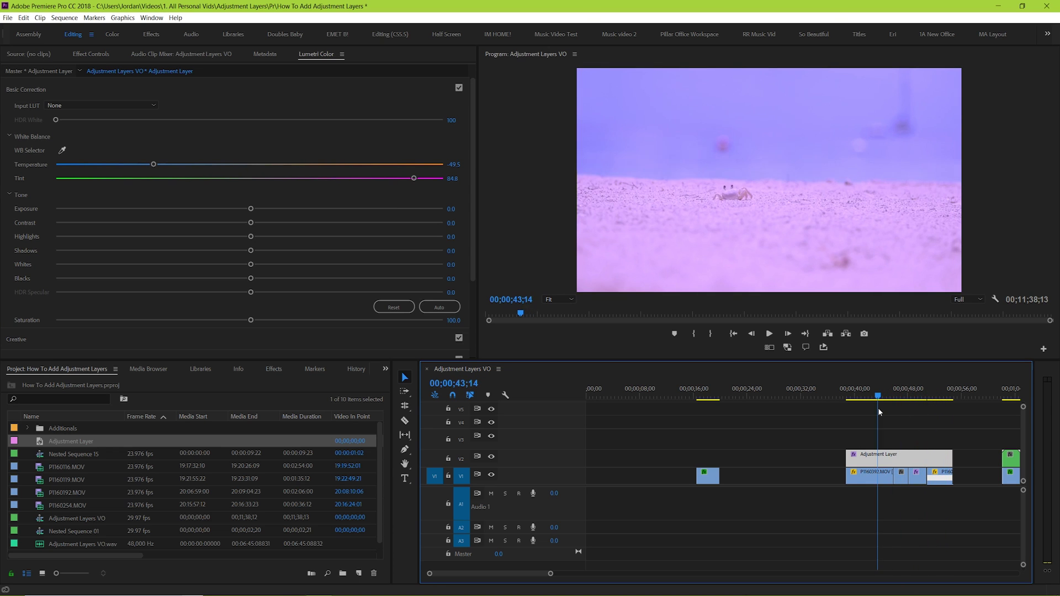
# Step: At the split-screen section, move the adjustment layer up to V3
pyautogui.click(953, 554)
pyautogui.scroll(-5, 757, 402)
pyautogui.moveTo(757, 399); pyautogui.dragTo(829, 398)
pyautogui.press('=')
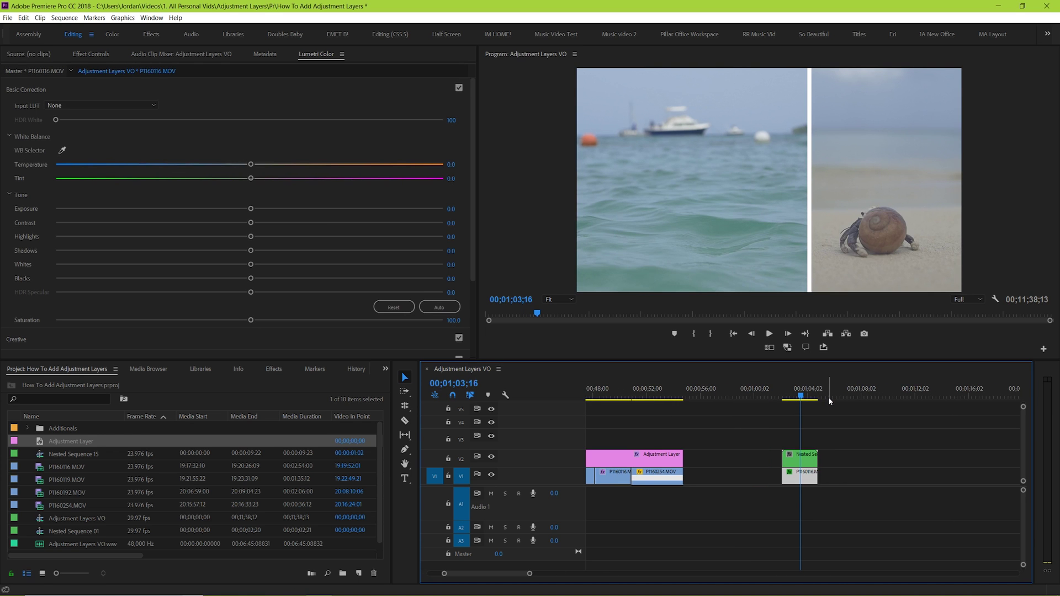
pyautogui.moveTo(635, 462); pyautogui.dragTo(868, 443)
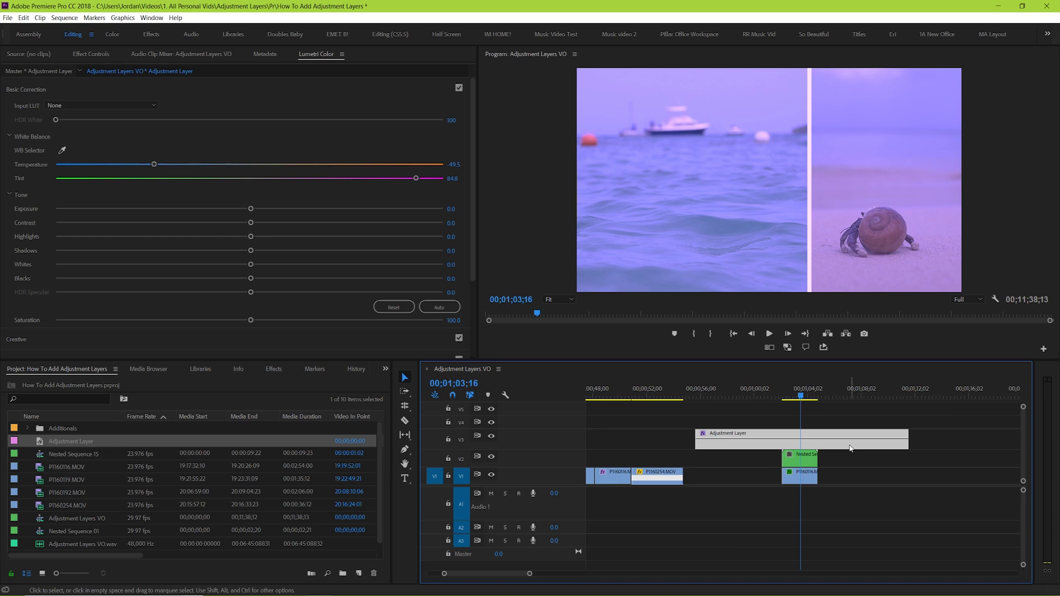
# Step: Raise the nested split-screen sequence to V4 above the adjustment layer and deselect it
pyautogui.click(801, 464)
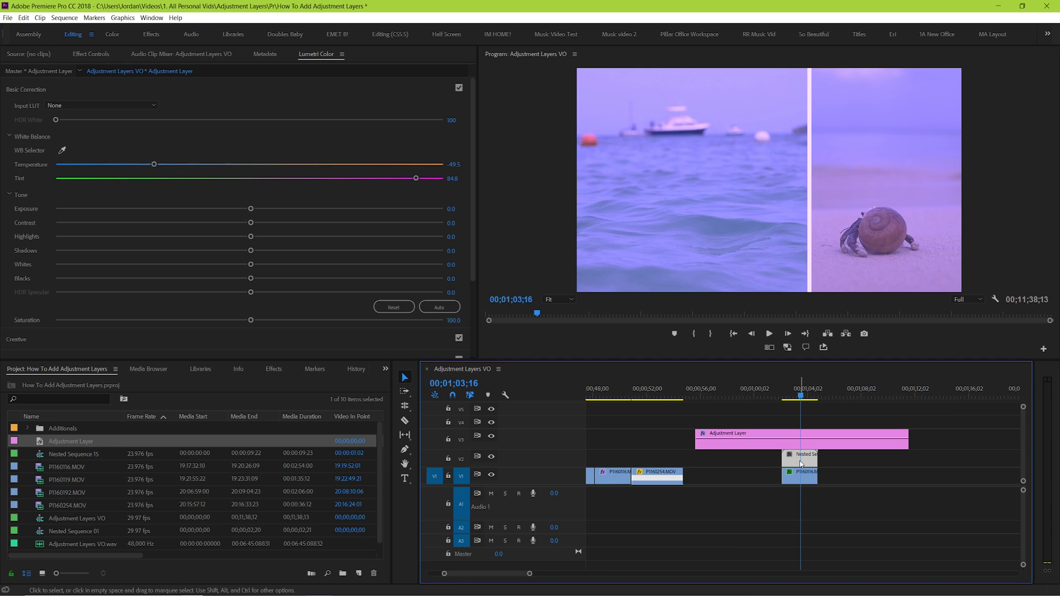
pyautogui.moveTo(801, 464); pyautogui.dragTo(801, 422)
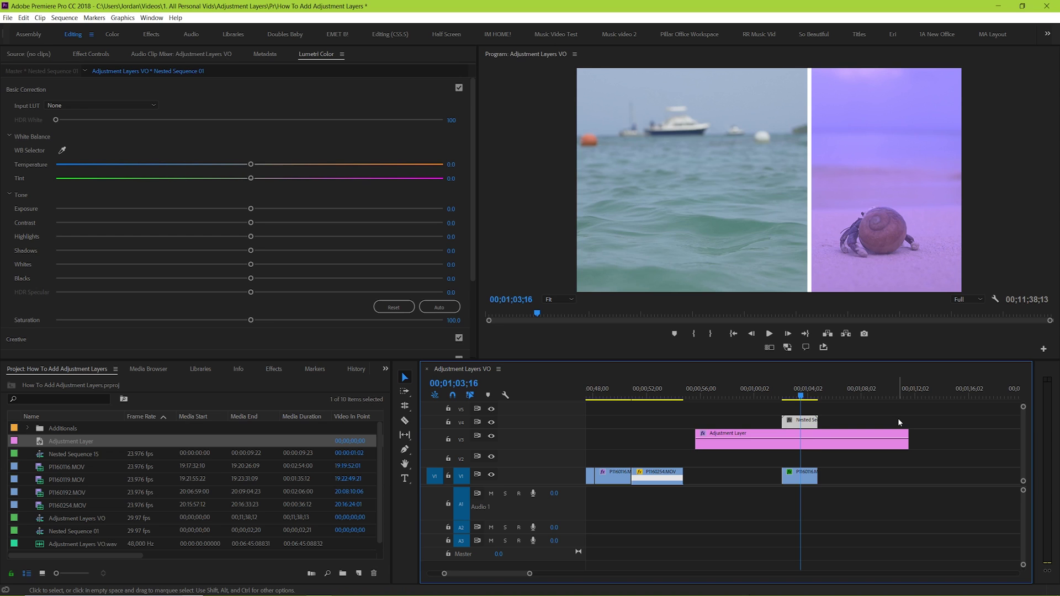
pyautogui.hotkey('ctrl', 'shift', 'a')
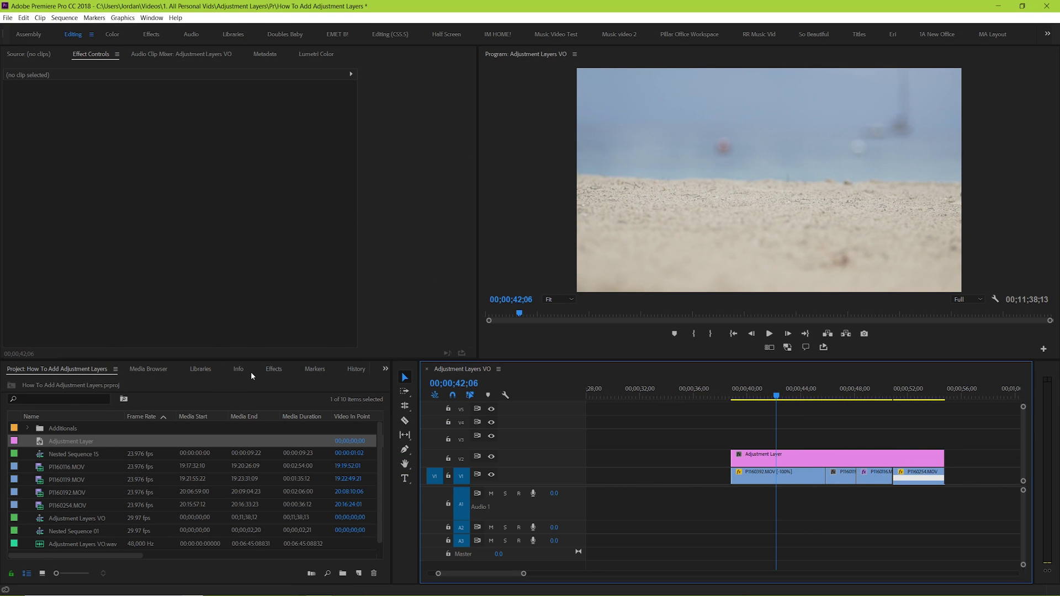
# Step: Apply Gaussian Blur from the Effects panel to the adjustment layer and increase Blurriness
pyautogui.click(274, 370)
pyautogui.moveTo(43, 498); pyautogui.dragTo(775, 457)
pyautogui.moveTo(777, 395); pyautogui.dragTo(794, 396)
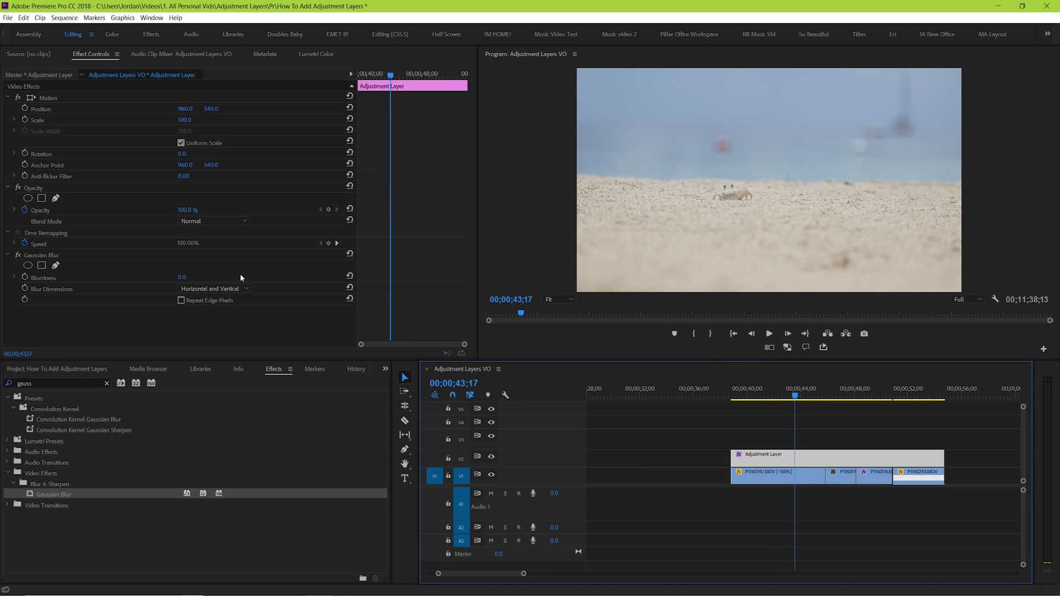
pyautogui.moveTo(182, 278)
pyautogui.mouseDown()
pyautogui.moveTo(222, 277)
pyautogui.moveTo(190, 279)
pyautogui.mouseUp()
# Step: Shorten the adjustment layer's end, then extend it back out to about 54 seconds
pyautogui.moveTo(943, 459)
pyautogui.mouseDown()
pyautogui.moveTo(798, 459)
pyautogui.moveTo(944, 459)
pyautogui.mouseUp()
pyautogui.click(833, 423)
pyautogui.click(807, 396)
pyautogui.moveTo(808, 396)
pyautogui.mouseDown()
pyautogui.moveTo(918, 407)
pyautogui.moveTo(764, 392)
pyautogui.moveTo(796, 386)
pyautogui.mouseUp()
# Step: Delete the Gaussian Blur effect from the adjustment layer
pyautogui.click(804, 457)
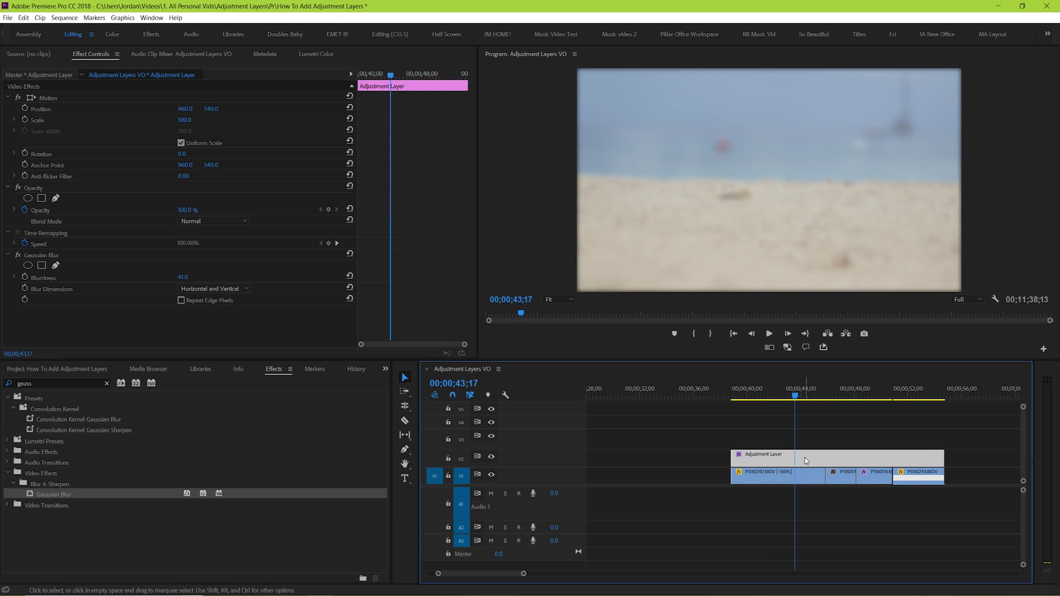
pyautogui.click(39, 257)
pyautogui.press('Delete')
# Step: Reapply Gaussian Blur to the adjustment layer
pyautogui.click(806, 396)
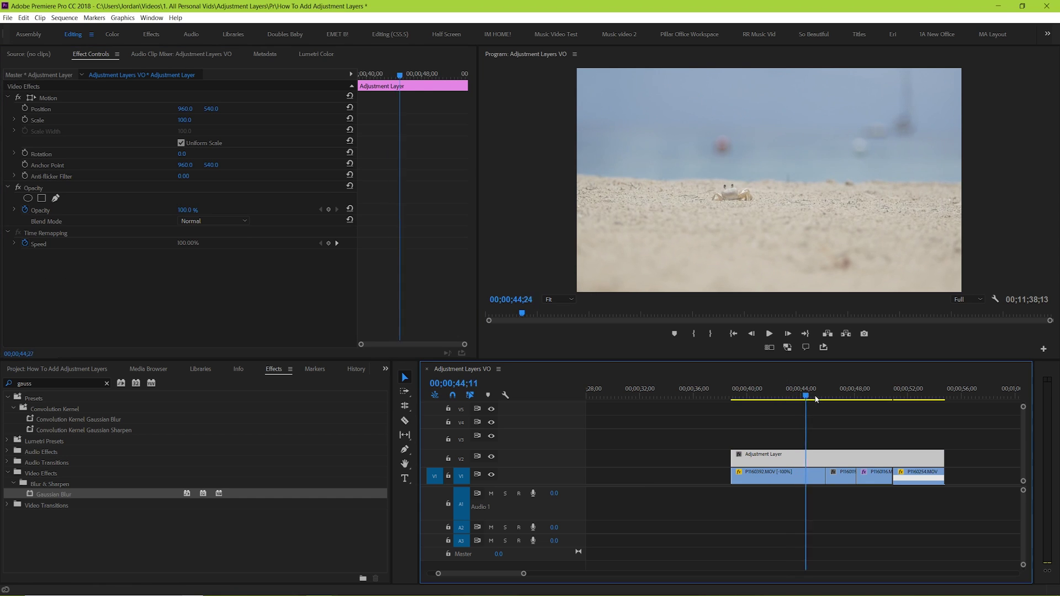
pyautogui.moveTo(817, 399); pyautogui.dragTo(796, 409)
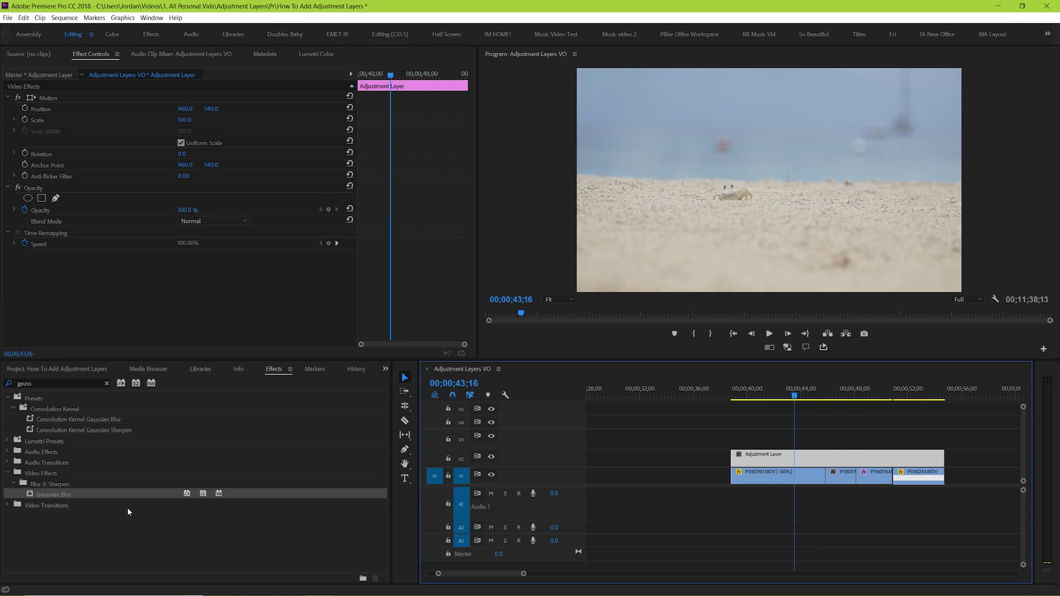
pyautogui.moveTo(54, 496); pyautogui.dragTo(798, 467)
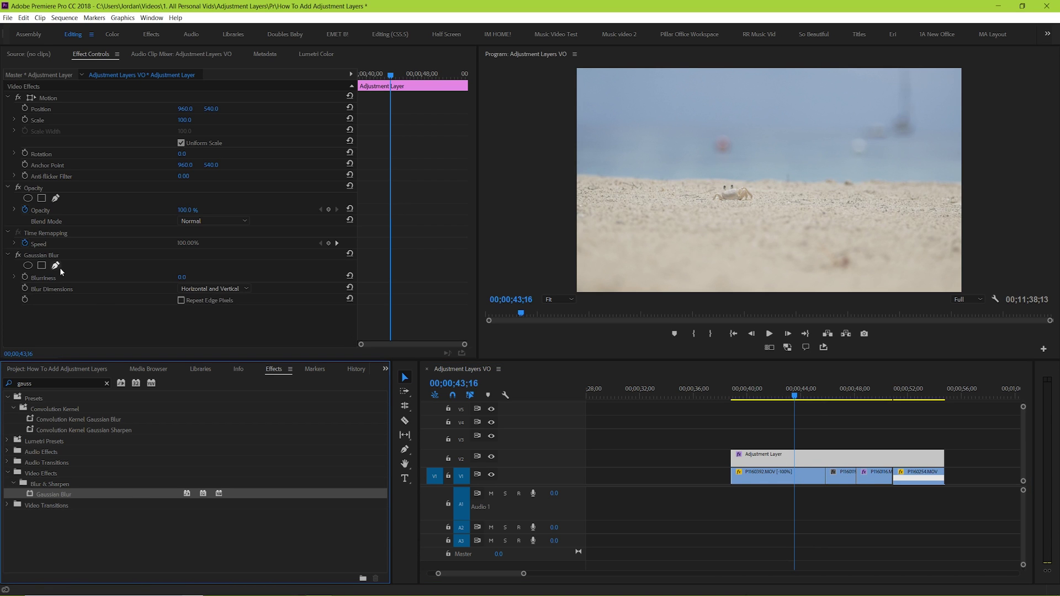
# Step: Keyframe Blurriness at 85 on 42;05 and sharp at 43;16, then play the transition
pyautogui.click(25, 277)
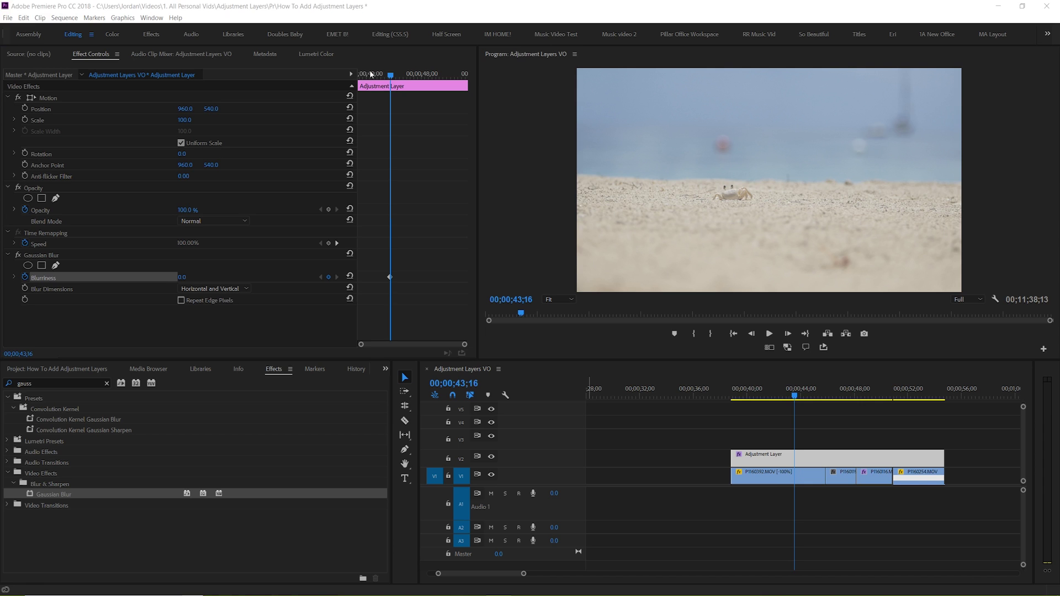
pyautogui.moveTo(390, 75); pyautogui.dragTo(380, 79)
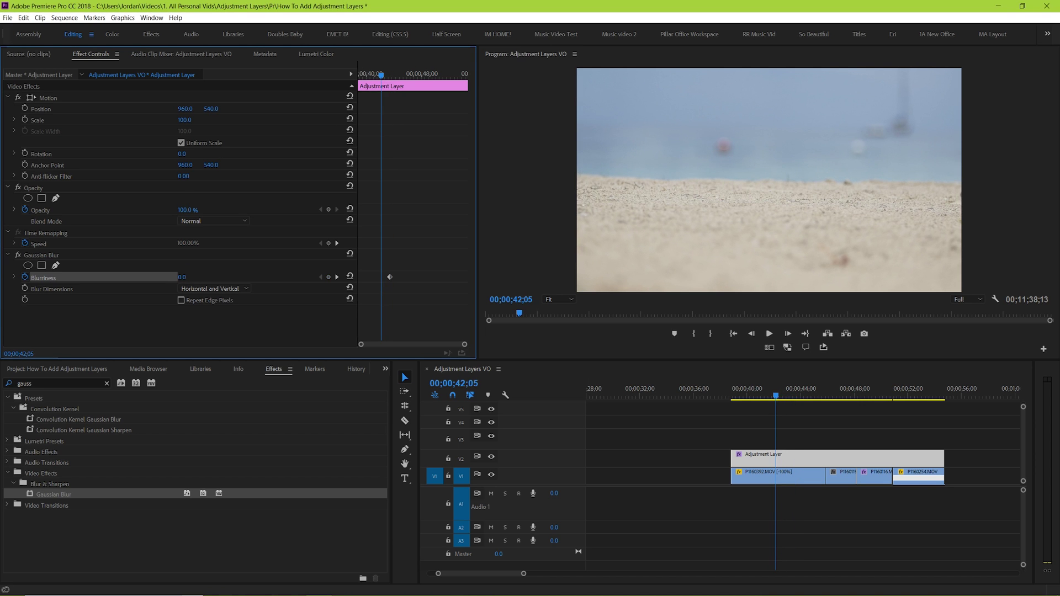
pyautogui.moveTo(181, 277); pyautogui.dragTo(229, 277)
pyautogui.click(815, 415)
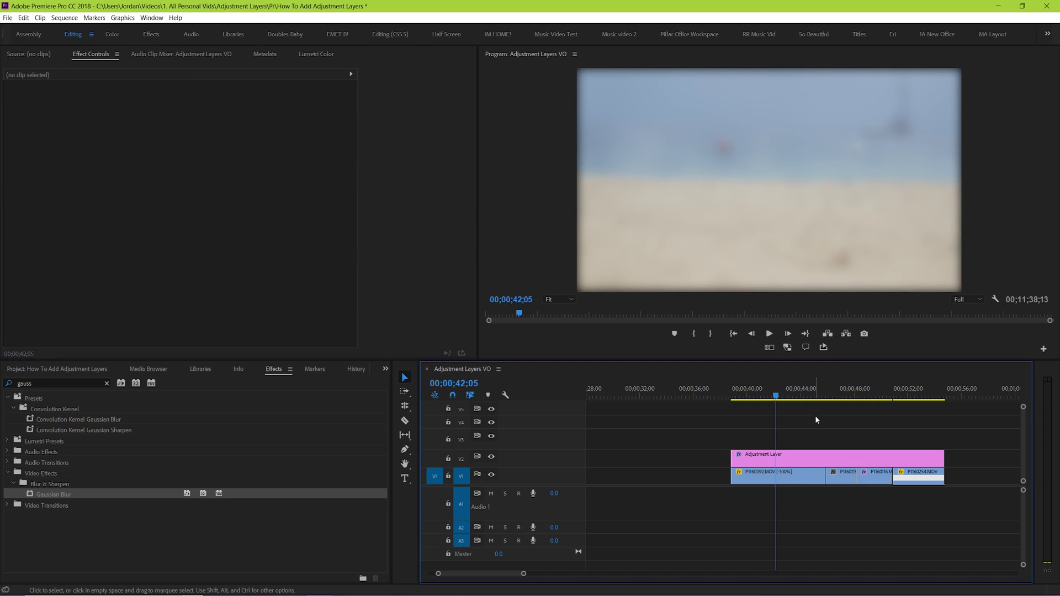
pyautogui.press('space')
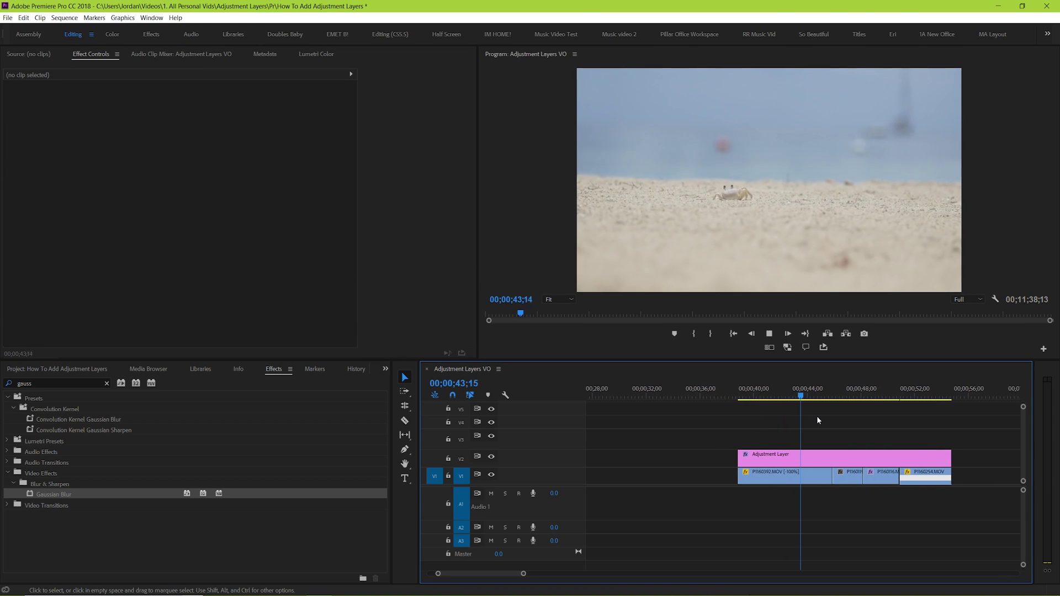
# Step: Stop playback and bring up Lumetri Color for the adjustment layer
pyautogui.press('space')
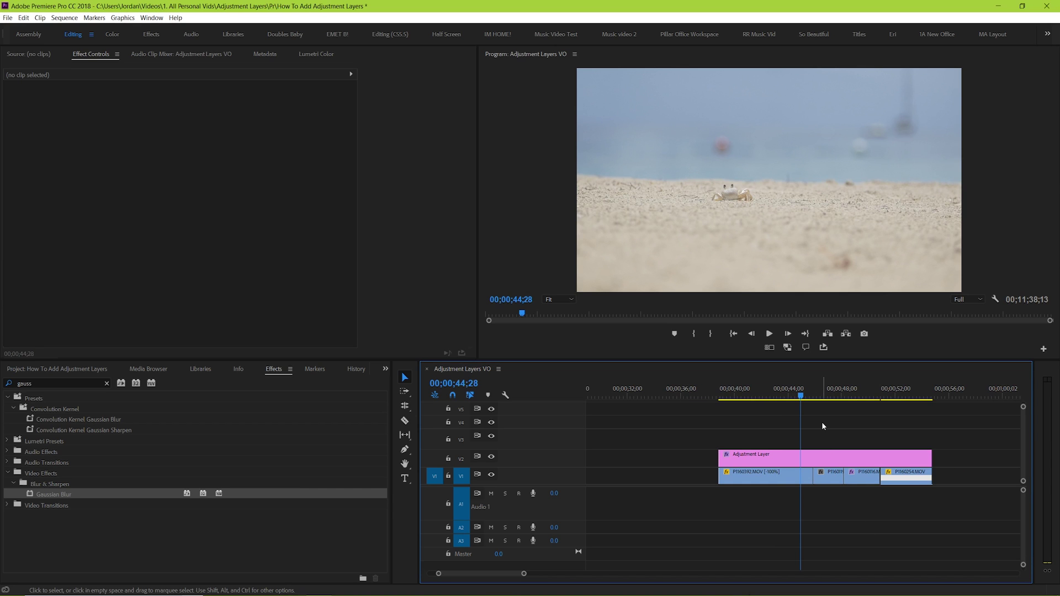
pyautogui.click(786, 462)
pyautogui.click(50, 259)
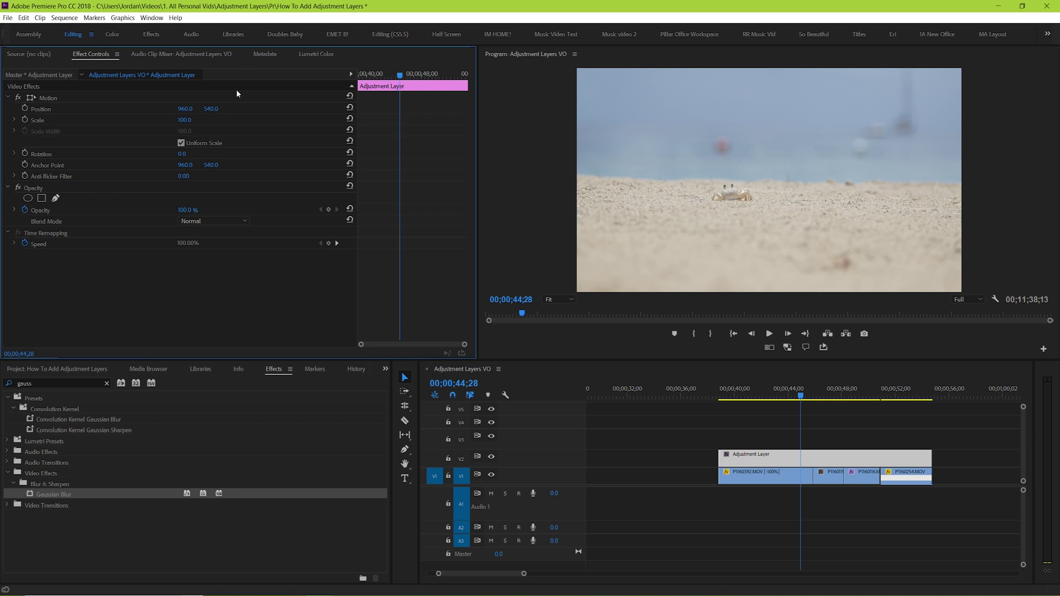
pyautogui.click(312, 56)
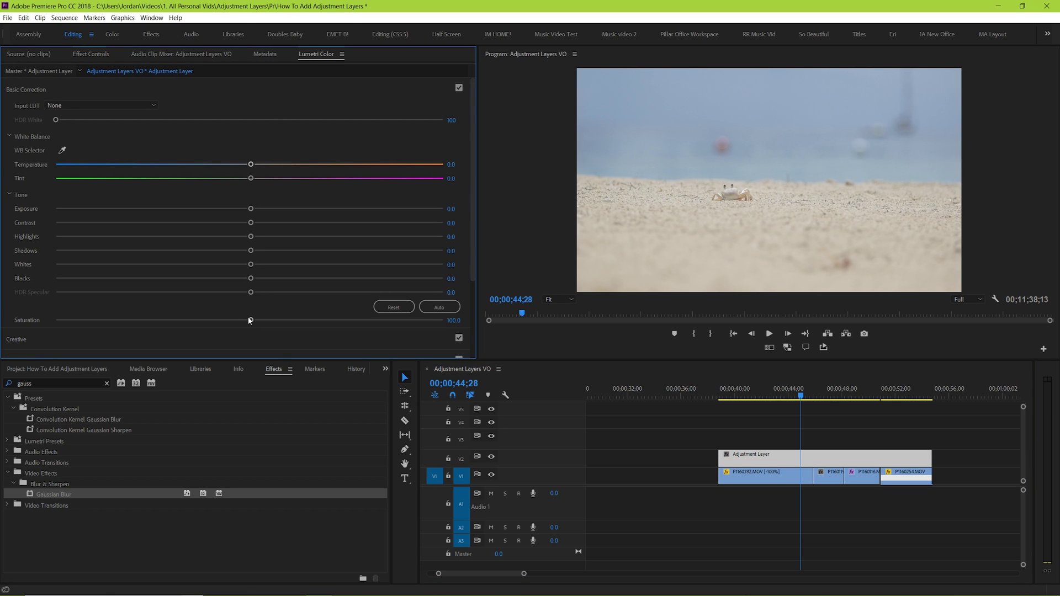
# Step: Set Saturation 0, Contrast 68.2, Shadows -52.2, Blacks -74.1, then make the V2 track taller
pyautogui.moveTo(250, 320); pyautogui.dragTo(56, 320)
pyautogui.moveTo(251, 222); pyautogui.dragTo(382, 222)
pyautogui.moveTo(250, 278); pyautogui.dragTo(153, 279)
pyautogui.moveTo(251, 250); pyautogui.dragTo(148, 251)
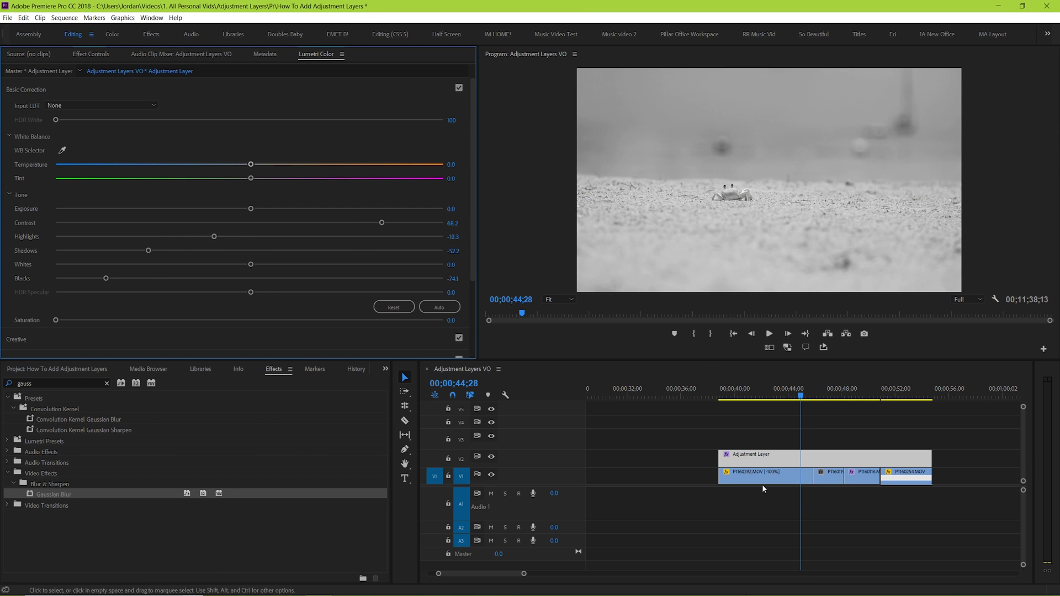
pyautogui.click(756, 430)
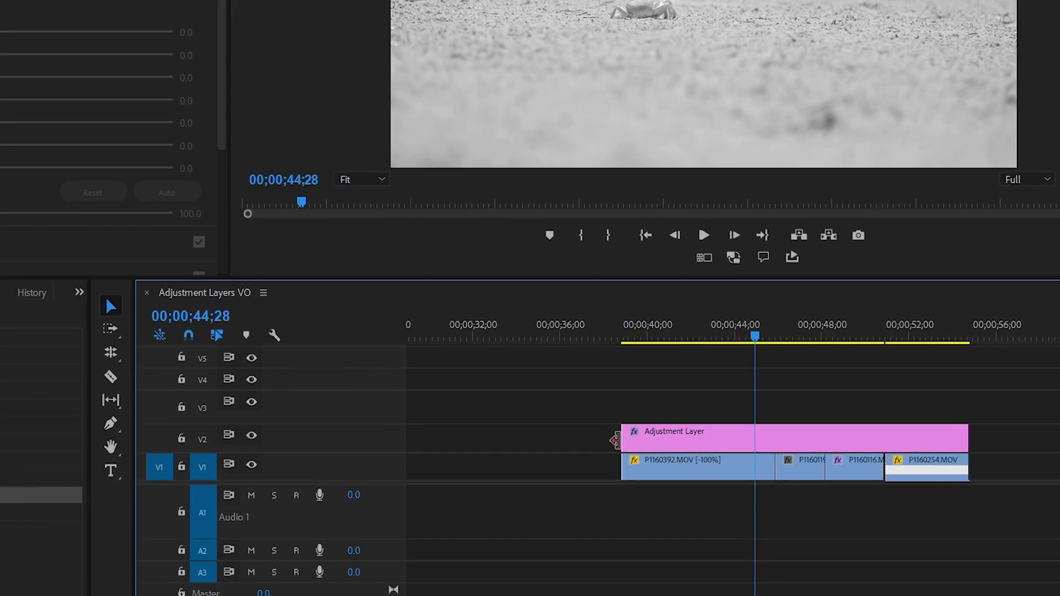
pyautogui.moveTo(328, 424); pyautogui.dragTo(357, 403)
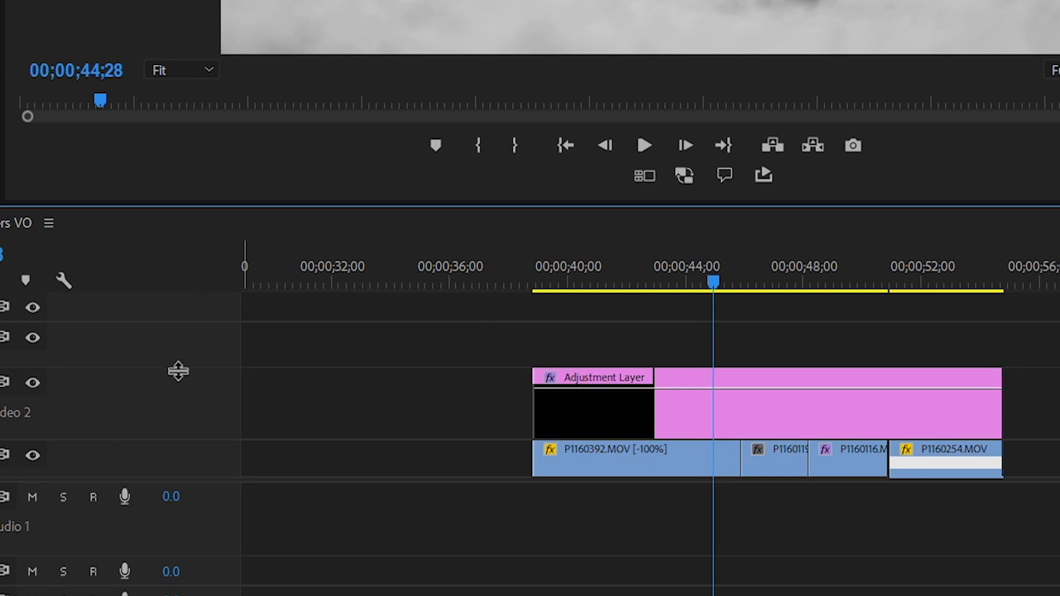
# Step: Keyframe the adjustment layer's opacity from 100 at 39;10 to 0 near 44;28, then preview the fade
pyautogui.keyDown('ctrl'); pyautogui.click(549, 389); pyautogui.keyUp('ctrl')
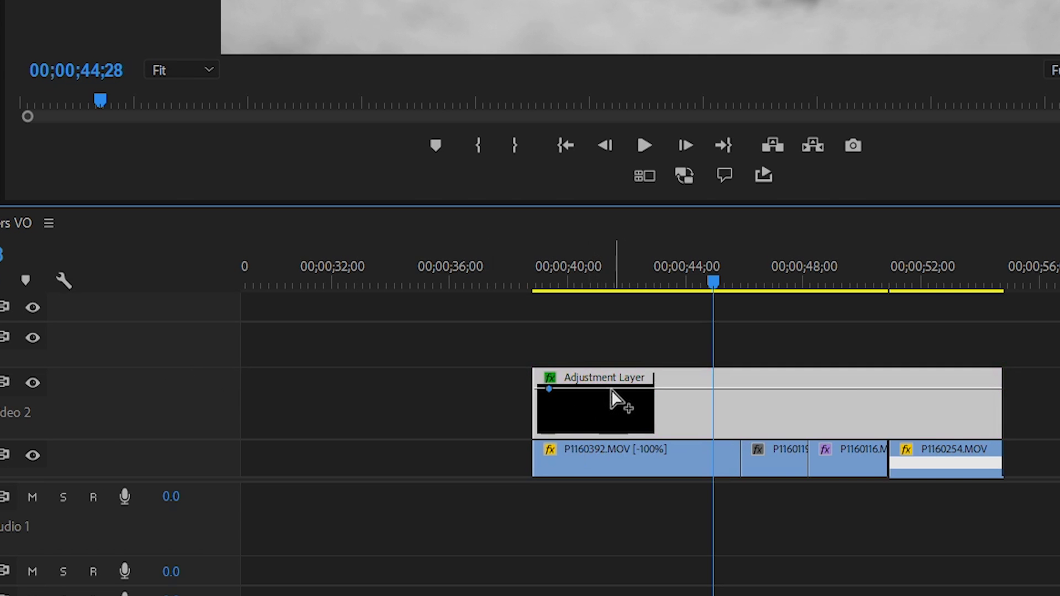
pyautogui.moveTo(599, 390); pyautogui.dragTo(716, 431)
pyautogui.click(549, 389)
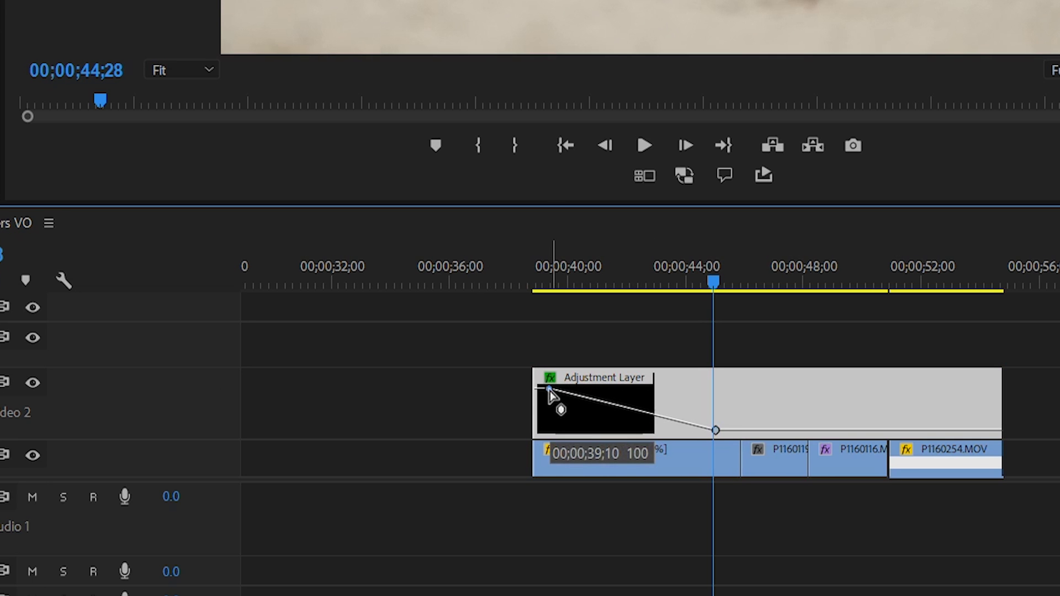
pyautogui.moveTo(566, 389); pyautogui.dragTo(603, 390)
pyautogui.press('Up')
pyautogui.press('space')
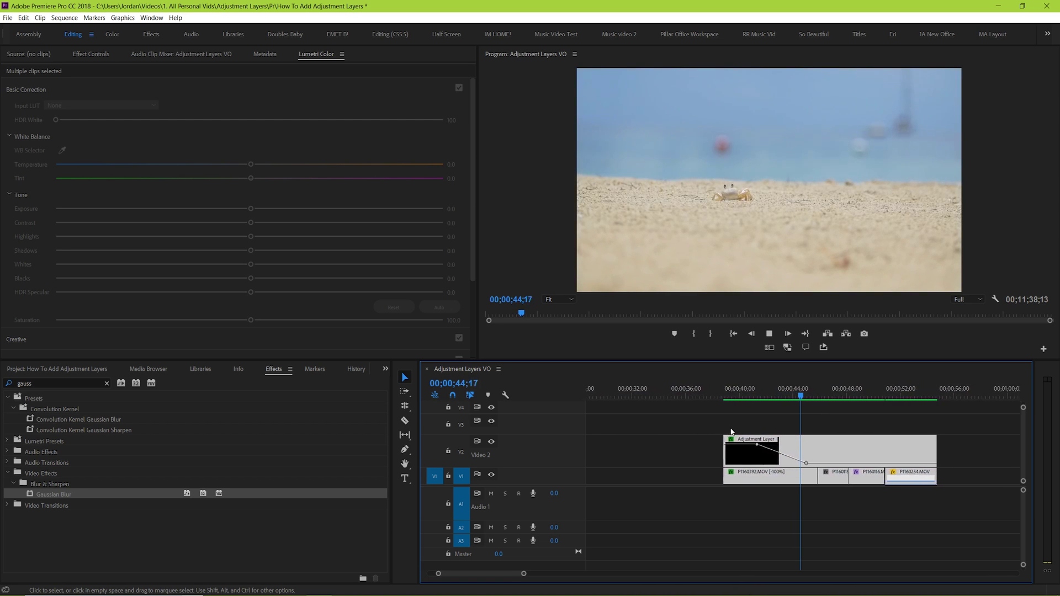
pyautogui.press('space')
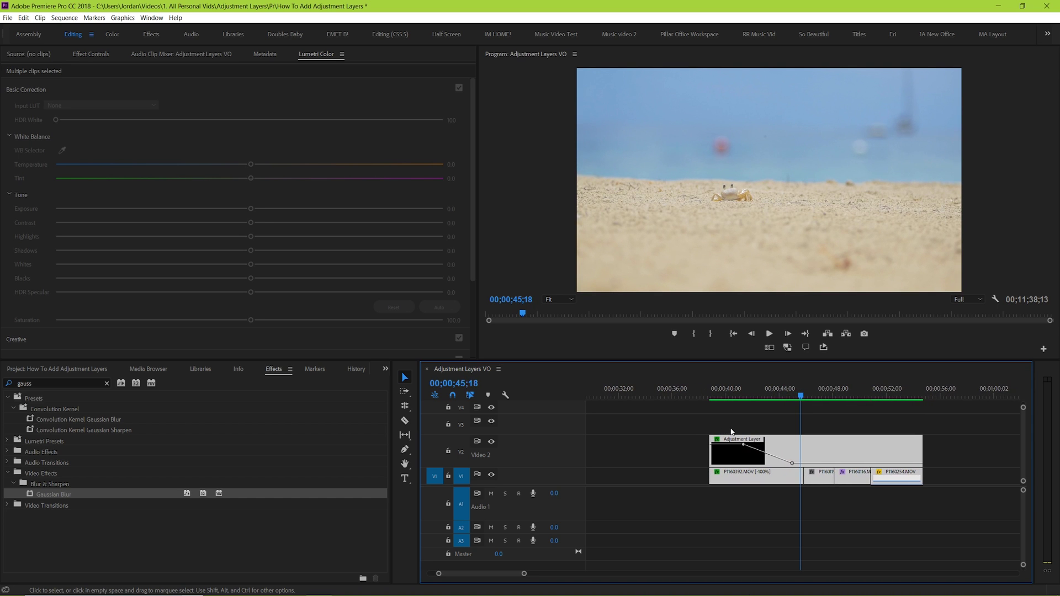